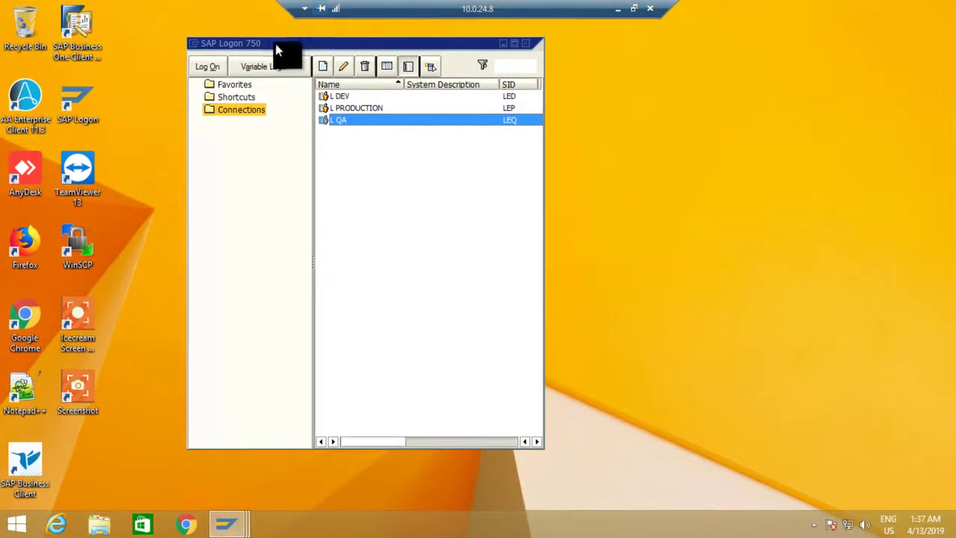
Compare the L DEV, L PRODUCTION and L QA connections, then log on to L DEV
{"action": "left_click", "coordinate": [345, 97]}
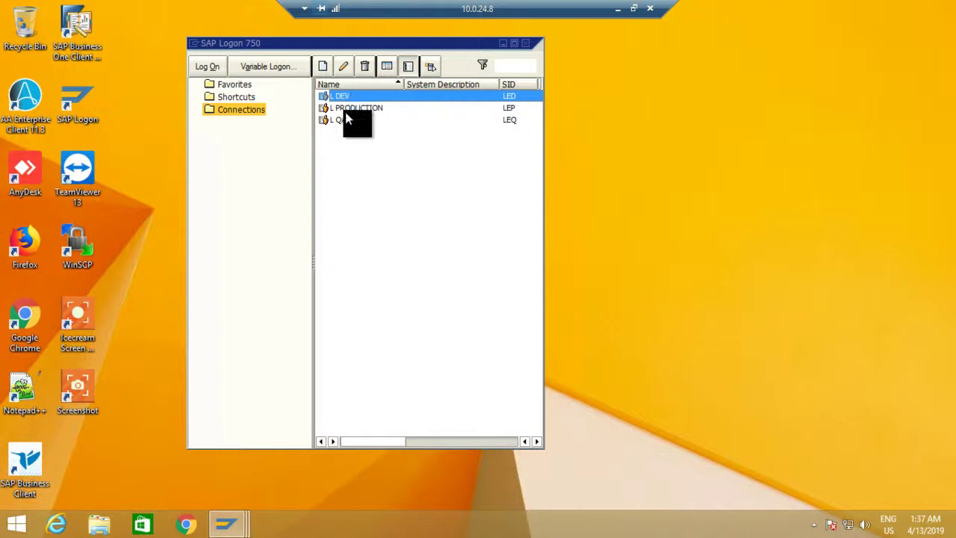
{"action": "left_click", "coordinate": [345, 109]}
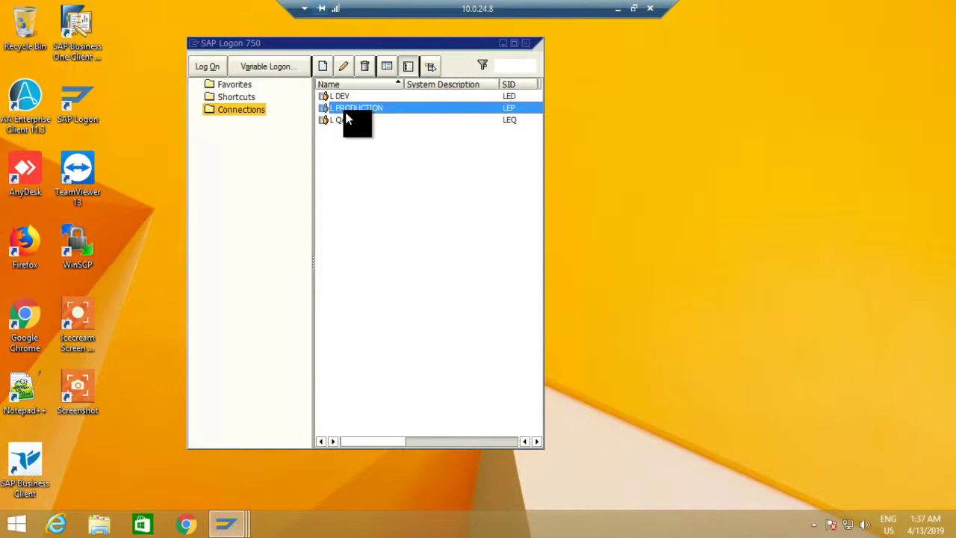
{"action": "left_click", "coordinate": [346, 120]}
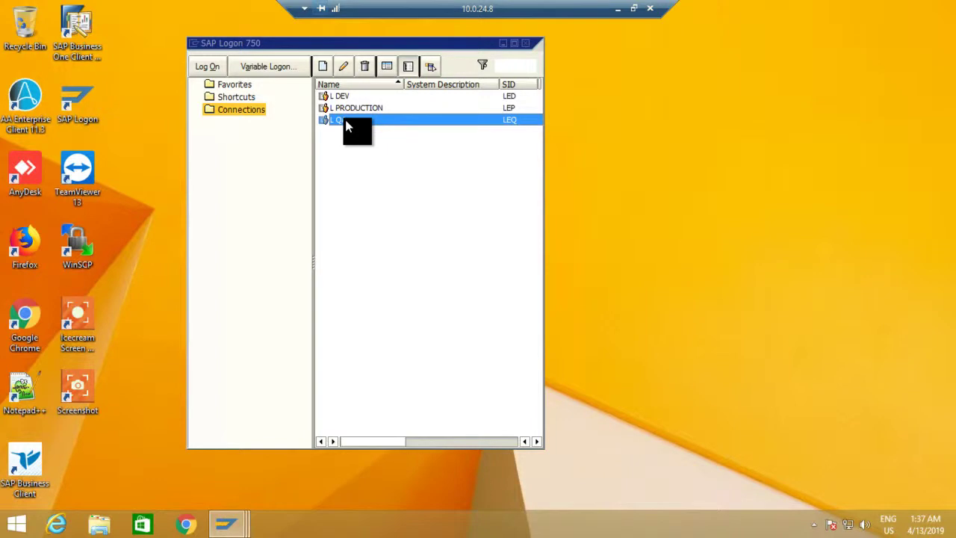
{"action": "key", "text": "Up"}
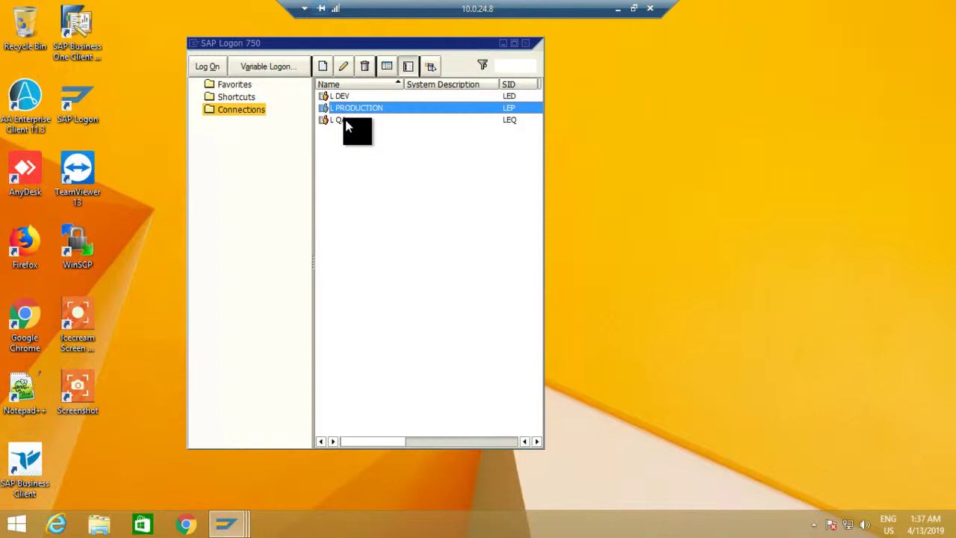
{"action": "key", "text": "Up"}
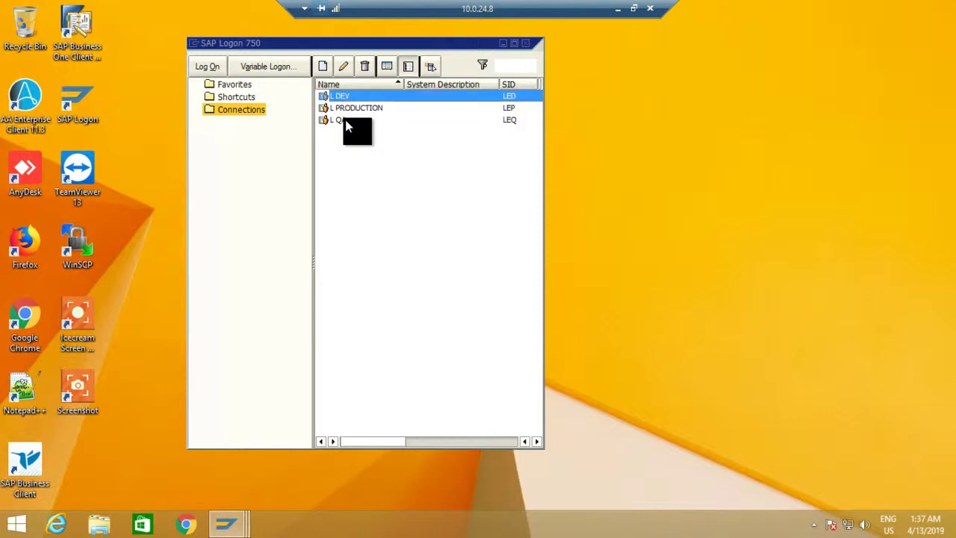
{"action": "key", "text": "Down"}
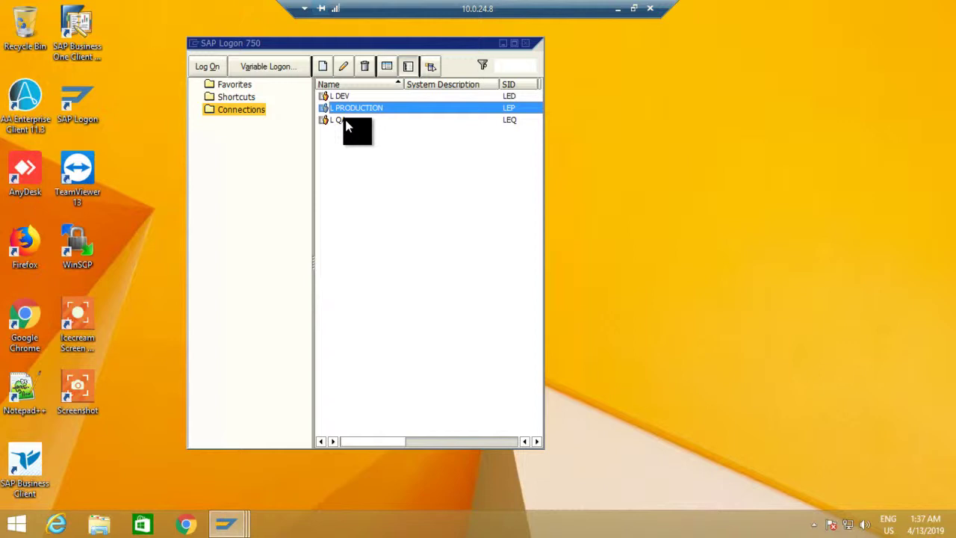
{"action": "key", "text": "Down"}
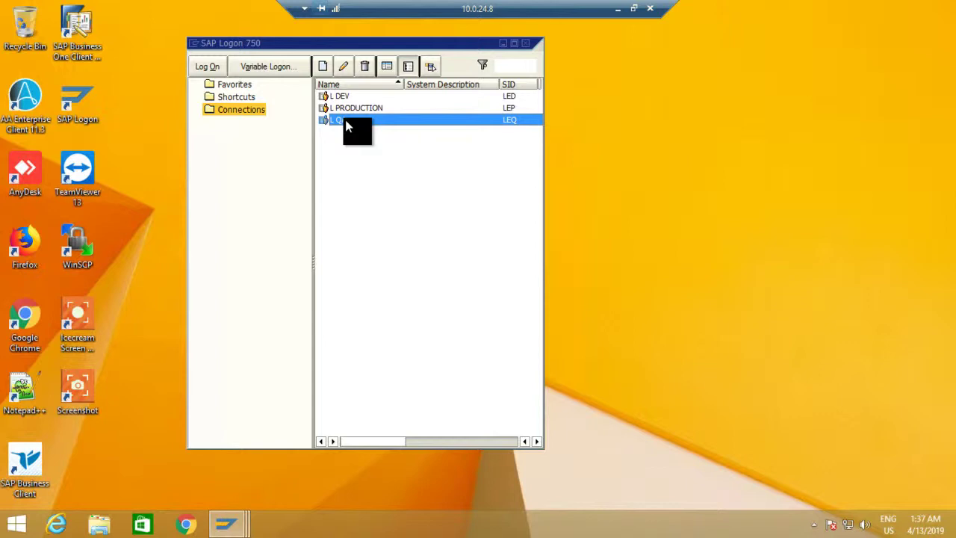
{"action": "key", "text": "Up"}
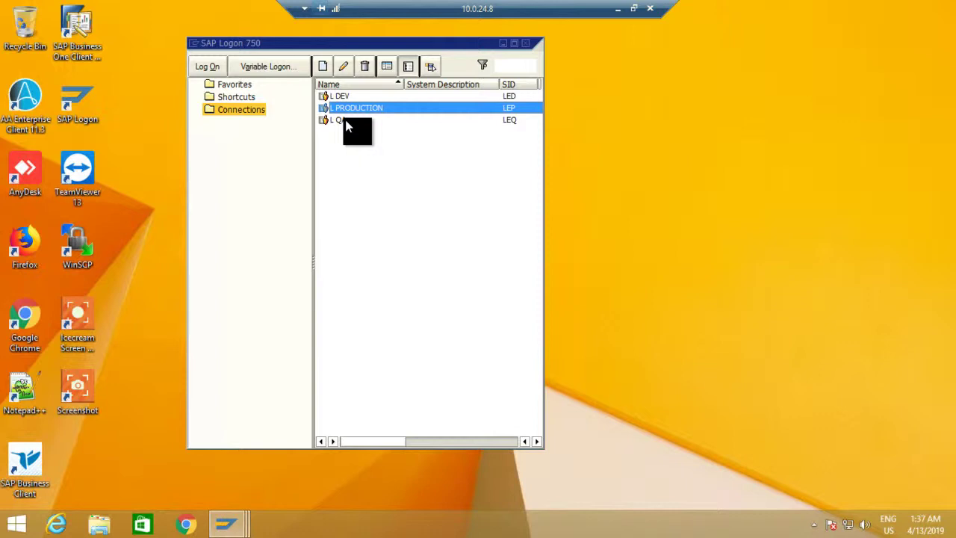
{"action": "key", "text": "Down"}
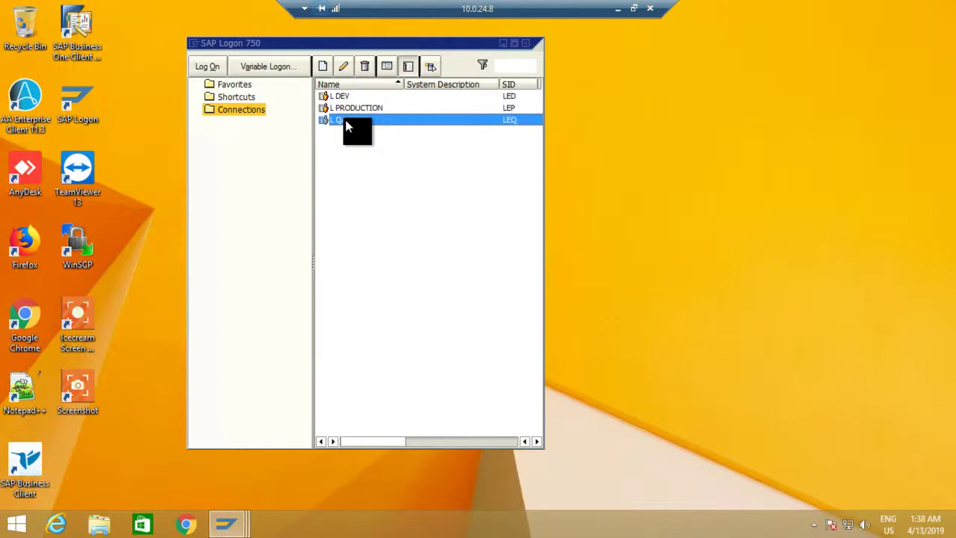
{"action": "key", "text": "Up"}
{"action": "key", "text": "Up"}
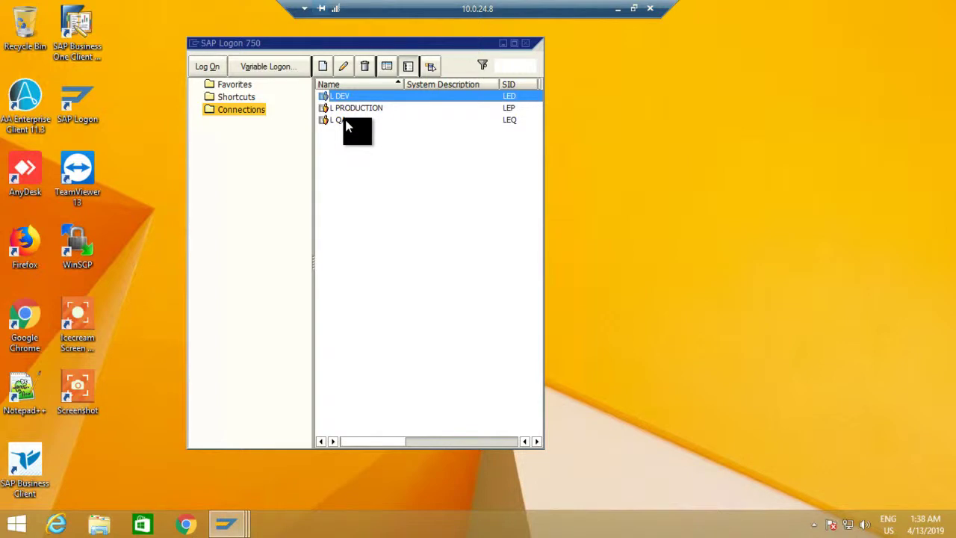
{"action": "key", "text": "Return"}
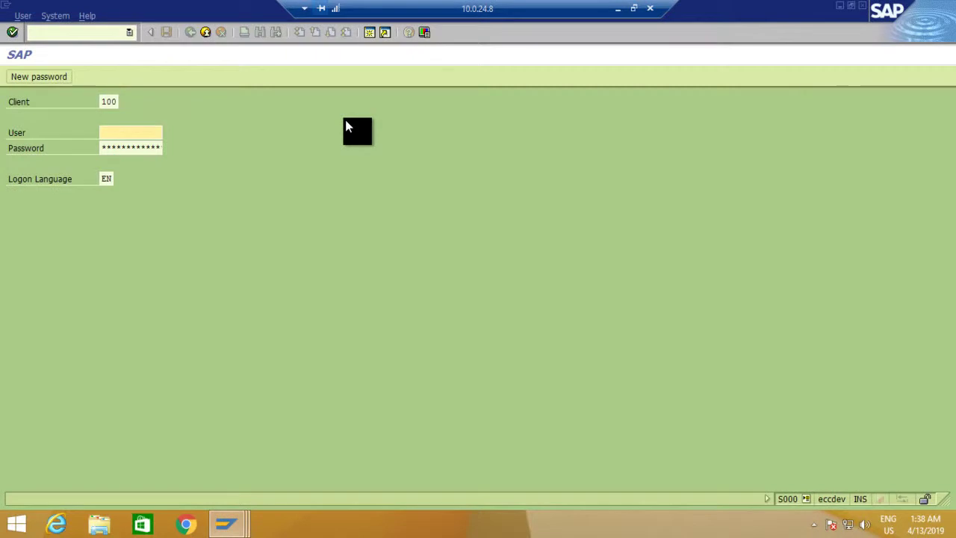
Close the DEV logon, then open and close the blue PRODUCTION and pink QA logon screens
{"action": "left_click", "coordinate": [864, 8]}
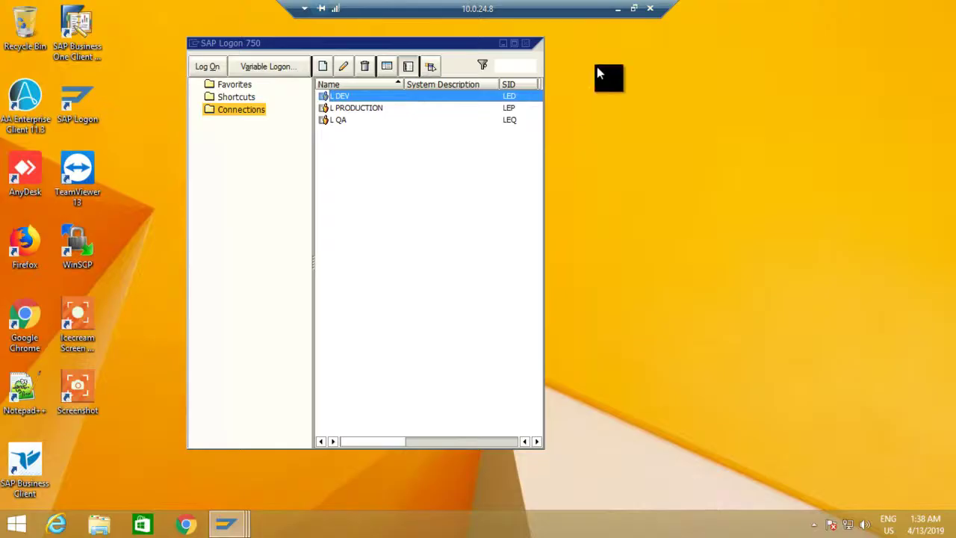
{"action": "double_click", "coordinate": [357, 109]}
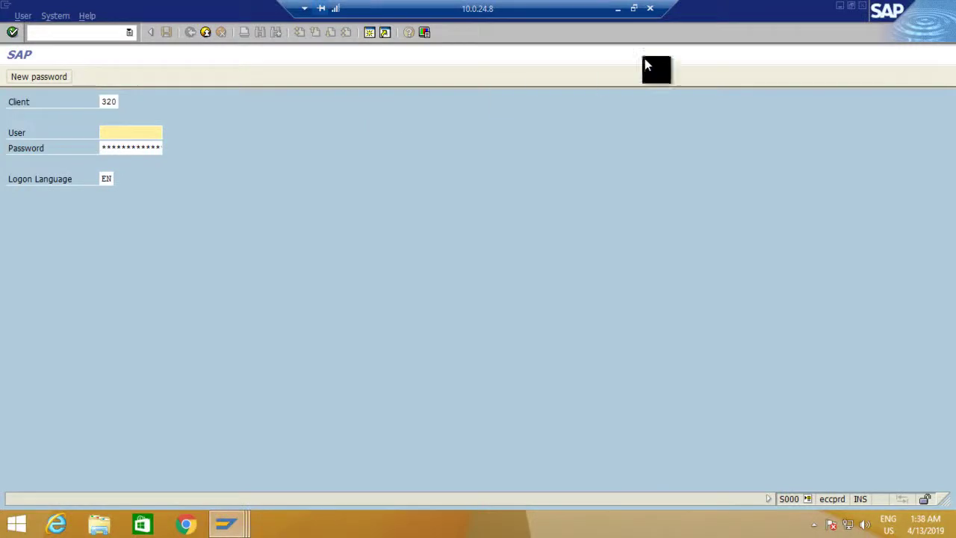
{"action": "left_click", "coordinate": [861, 7]}
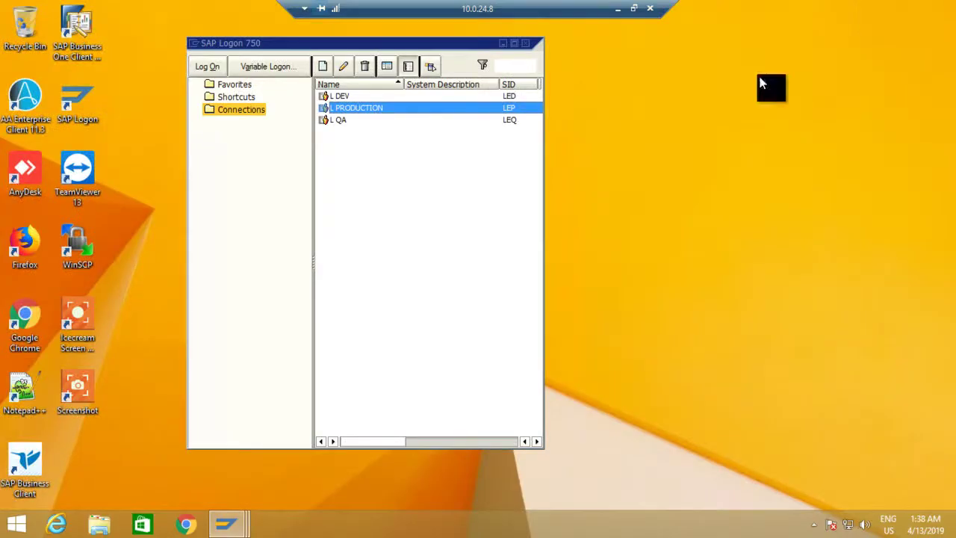
{"action": "double_click", "coordinate": [342, 124]}
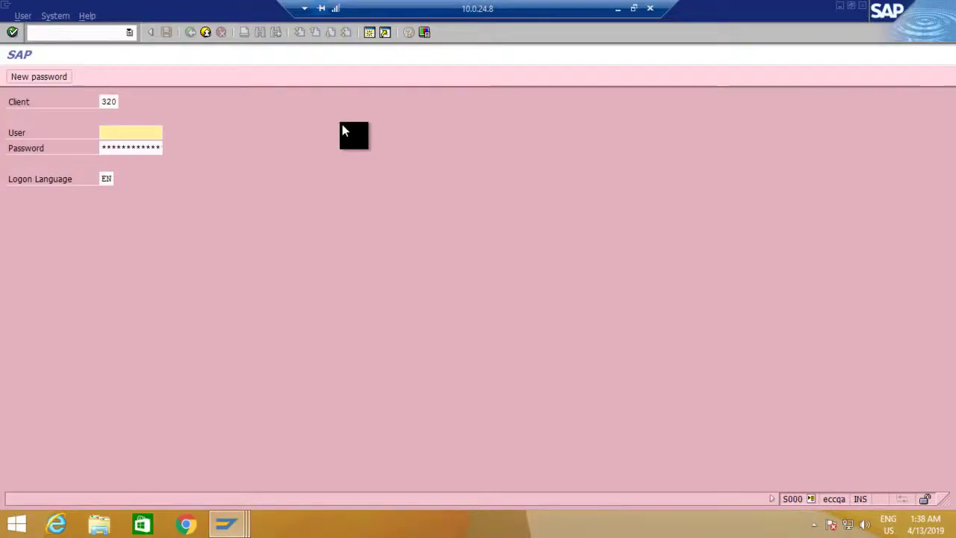
{"action": "left_click", "coordinate": [863, 7]}
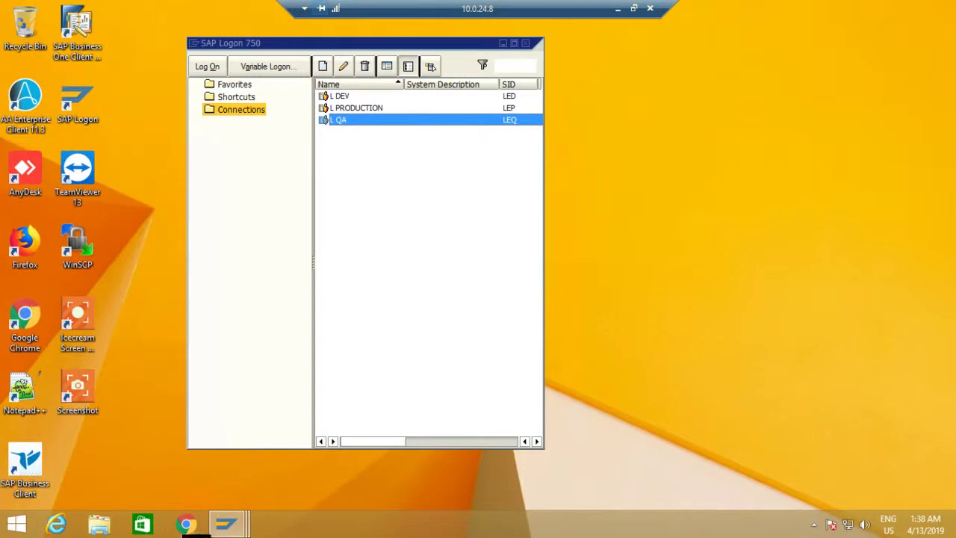
Switch to the pink QA Display IMG session, then to the DEV SAP Easy Access LDV (1) session
{"action": "mouse_move", "coordinate": [226, 529]}
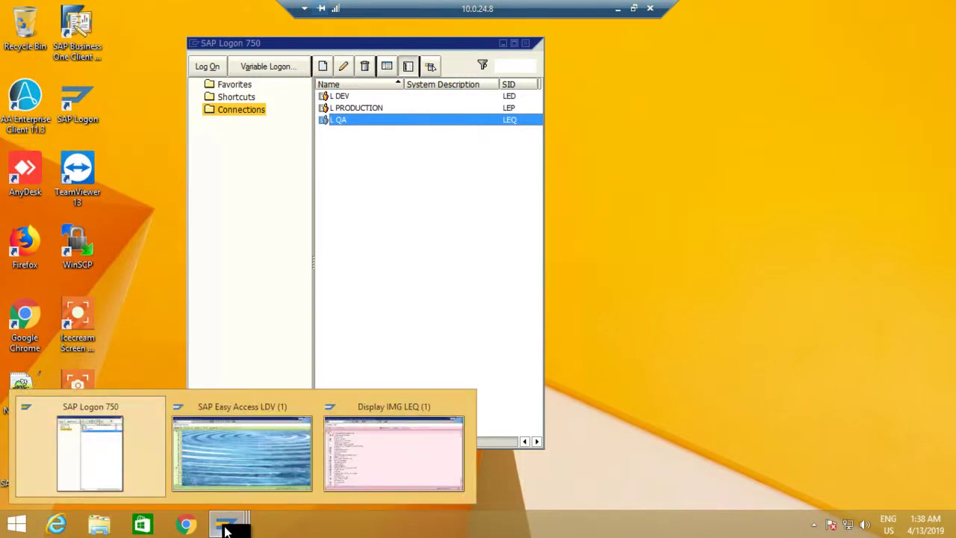
{"action": "left_click", "coordinate": [414, 455]}
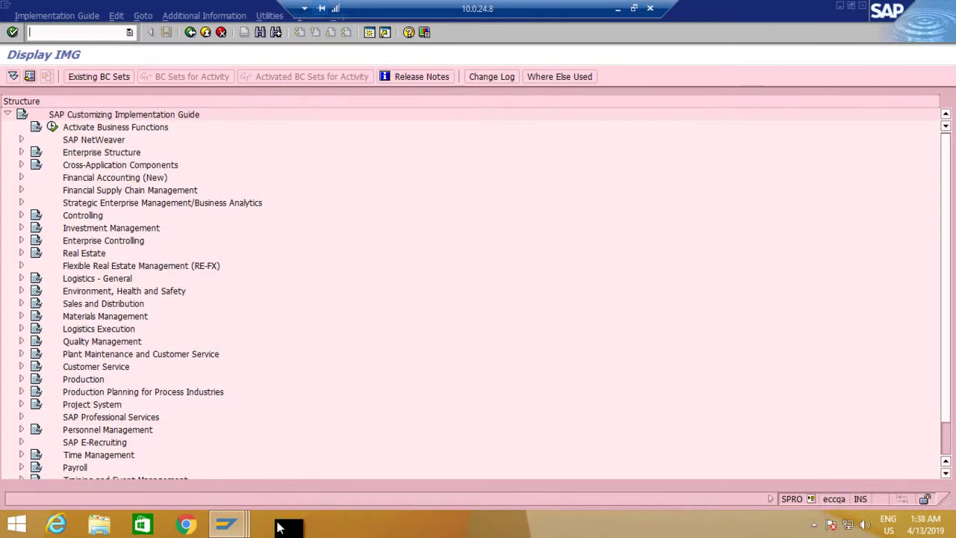
{"action": "left_click", "coordinate": [225, 524]}
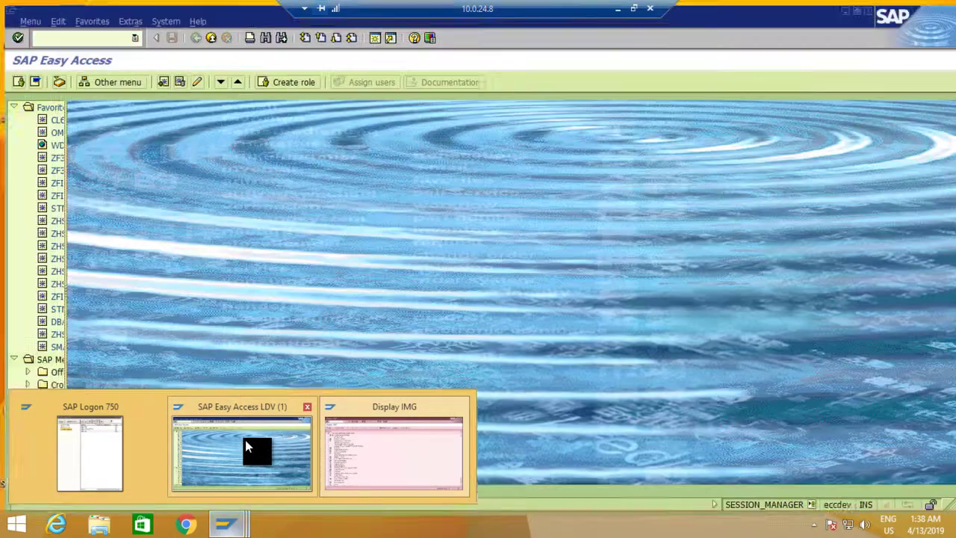
{"action": "left_click", "coordinate": [246, 441]}
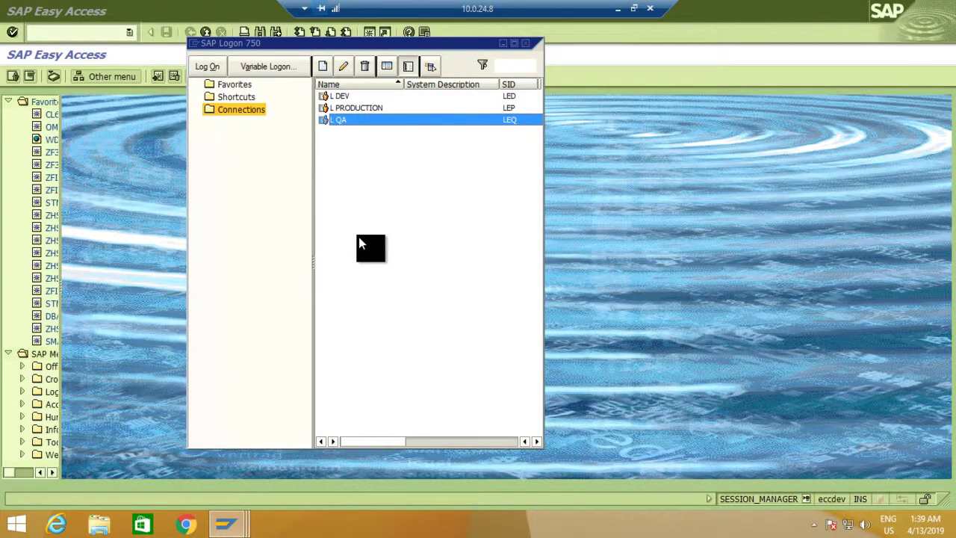
Open a new L DEV logon screen for client 100, language EN
{"action": "left_click", "coordinate": [340, 96]}
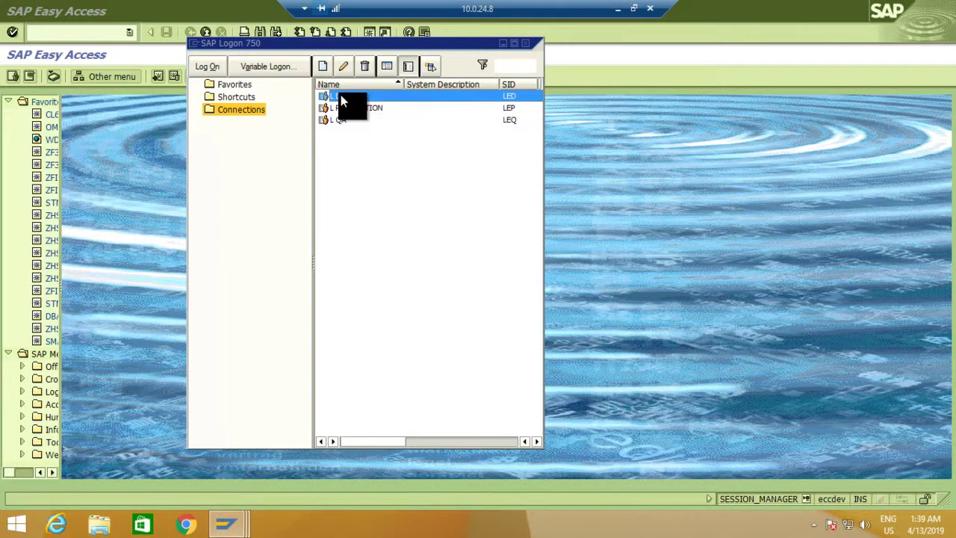
{"action": "double_click", "coordinate": [340, 97]}
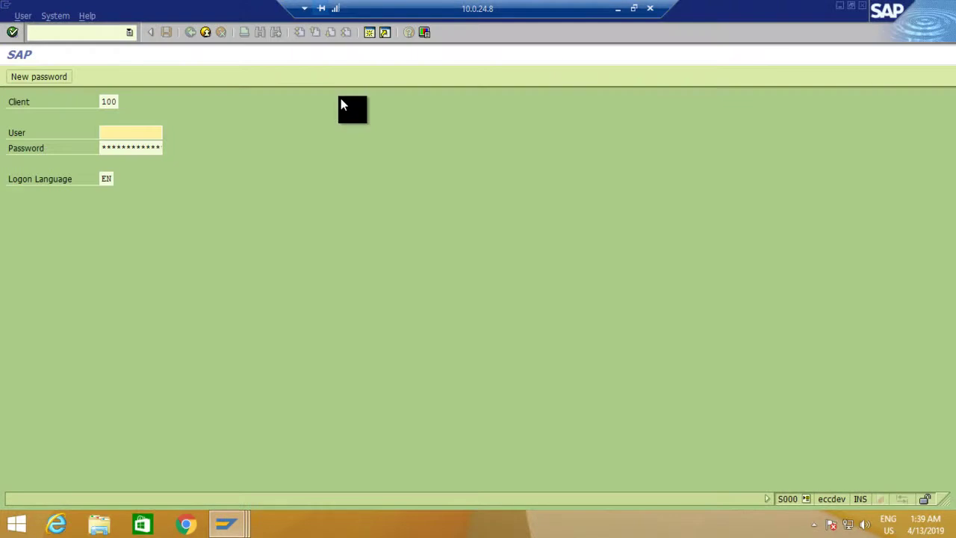
Open SAP GUI Options for DEV, keep Enjoy Theme, and show the system colour schemes
{"action": "left_click", "coordinate": [424, 33]}
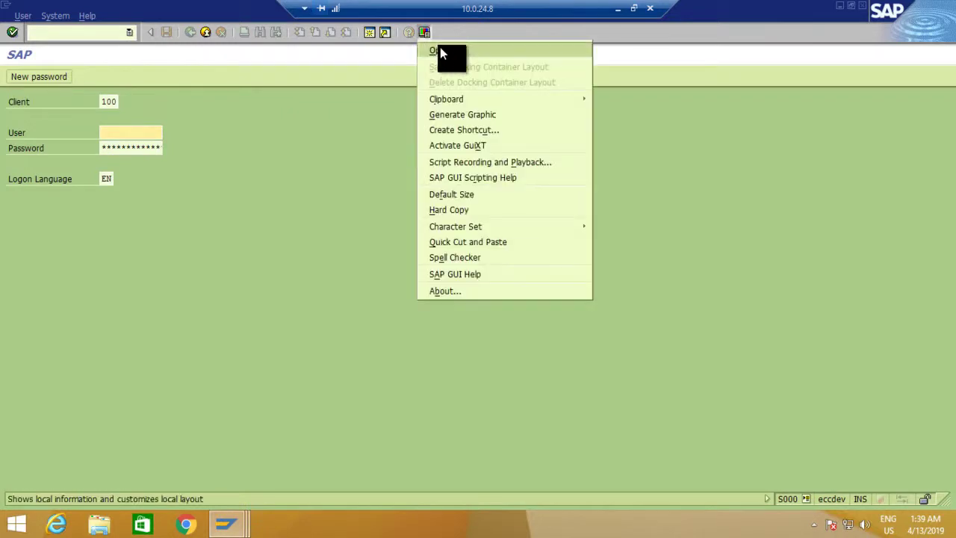
{"action": "left_click", "coordinate": [439, 51]}
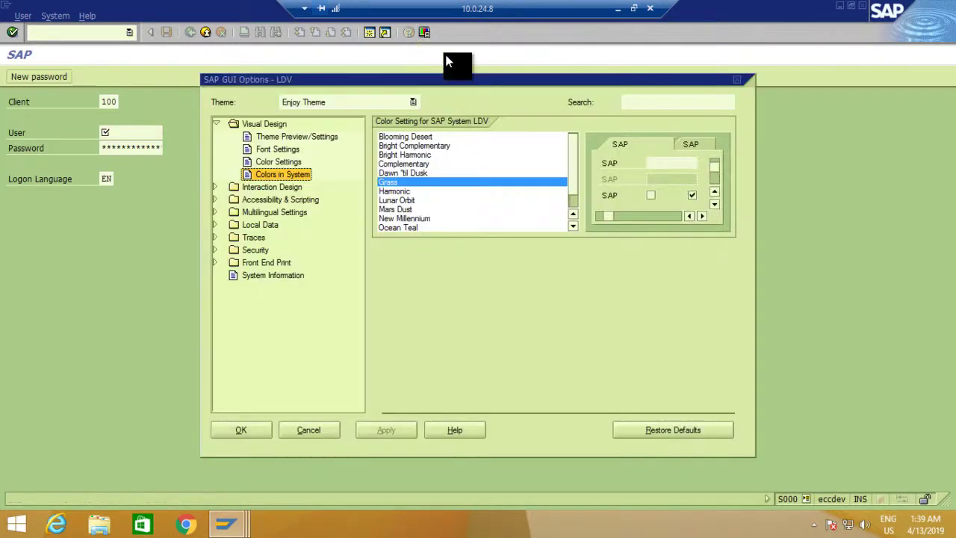
{"action": "left_click", "coordinate": [363, 102]}
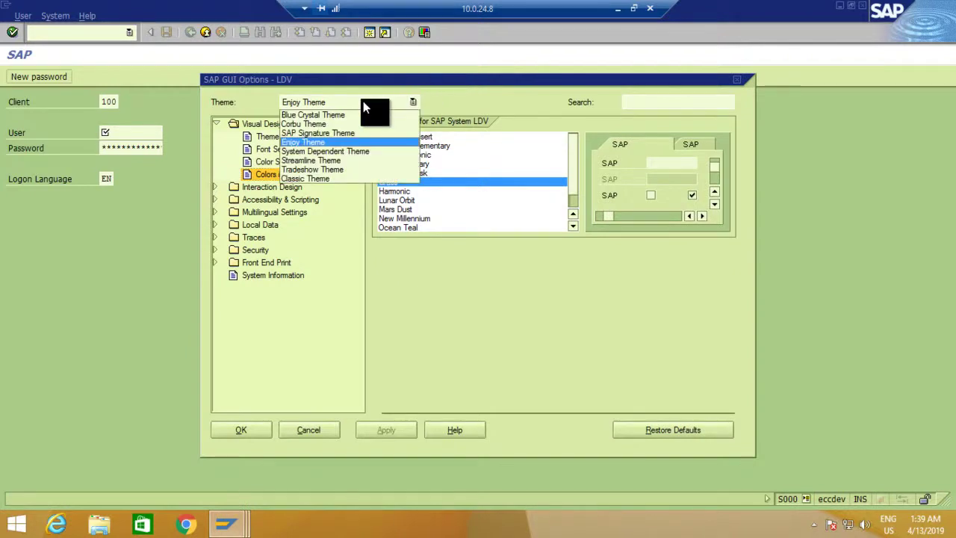
{"action": "left_click", "coordinate": [363, 102]}
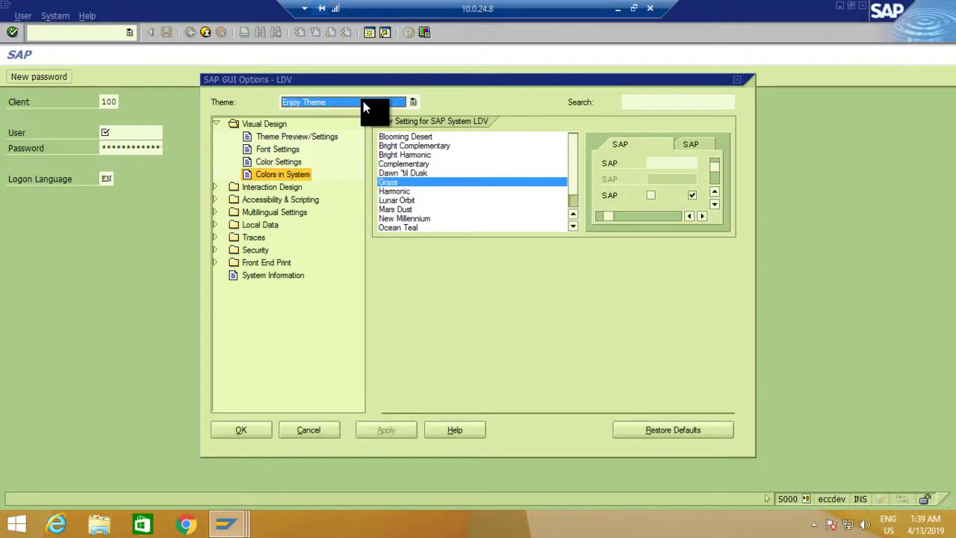
{"action": "left_click", "coordinate": [278, 141]}
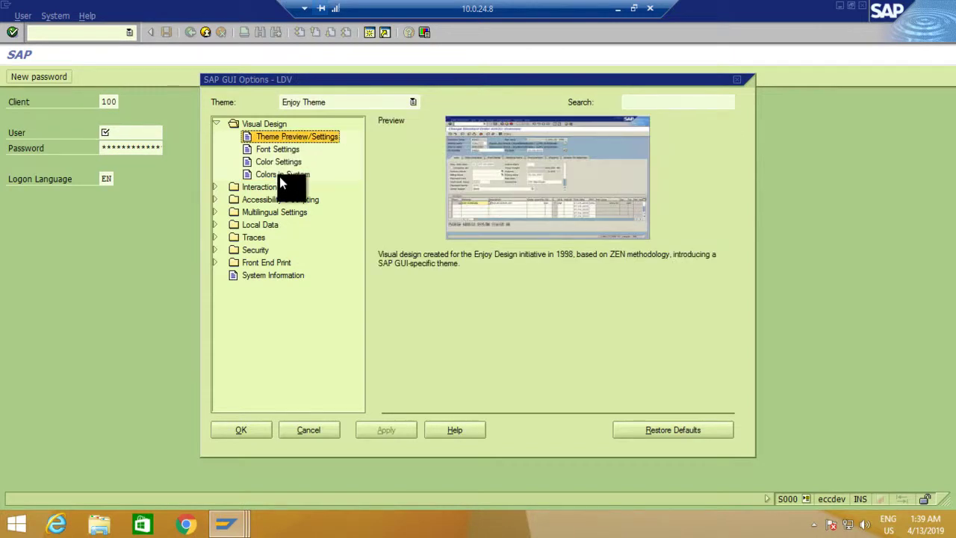
{"action": "left_click", "coordinate": [279, 176]}
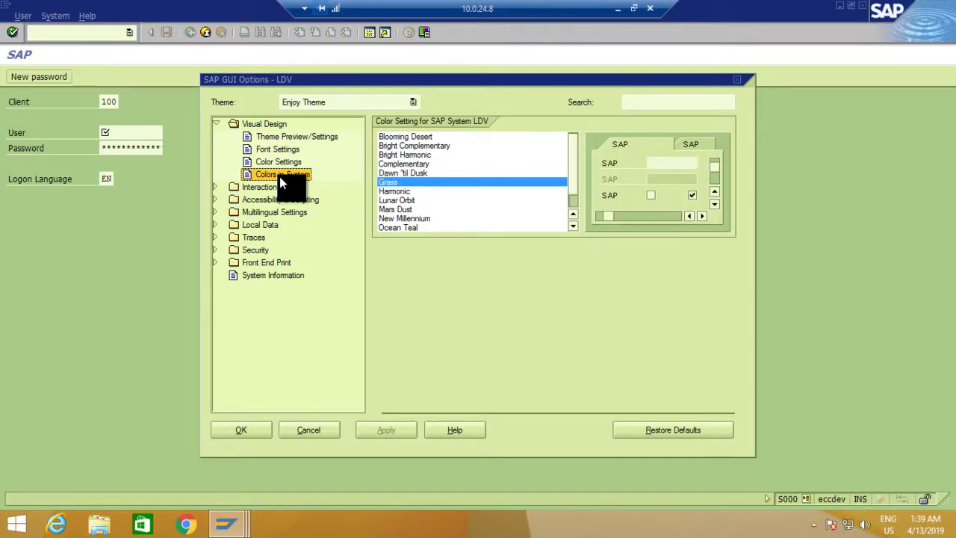
Preview Dawn 'til Dusk, Grass and Lunar Orbit, then apply Mars Dust to the DEV system
{"action": "left_click", "coordinate": [406, 173]}
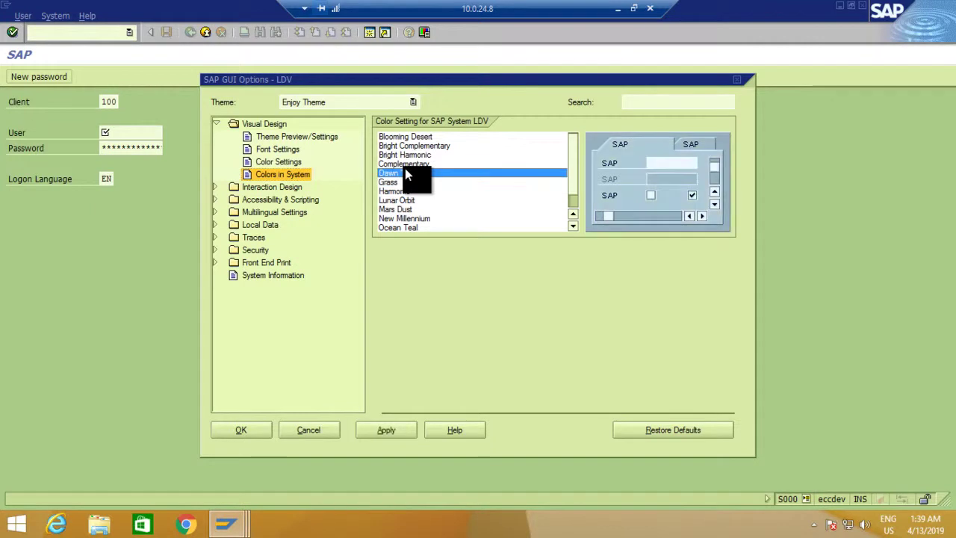
{"action": "key", "text": "Up"}
{"action": "key", "text": "Down"}
{"action": "key", "text": "Down"}
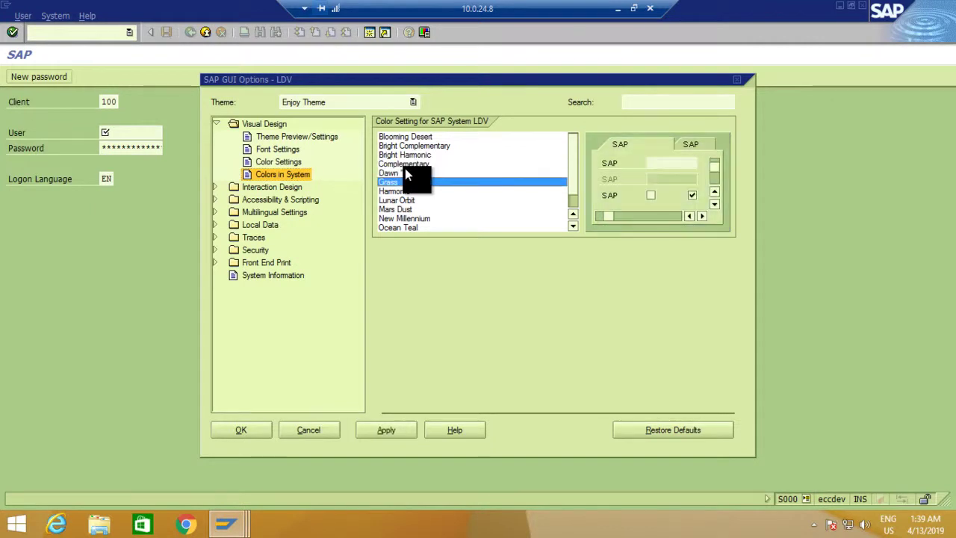
{"action": "key", "text": "Down"}
{"action": "key", "text": "Down"}
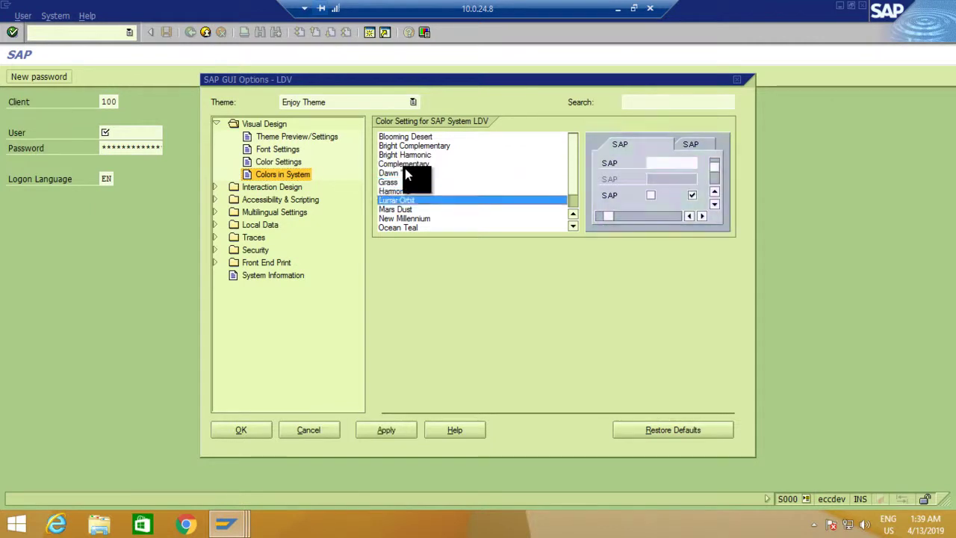
{"action": "key", "text": "Down"}
{"action": "key", "text": "Down"}
{"action": "key", "text": "Up"}
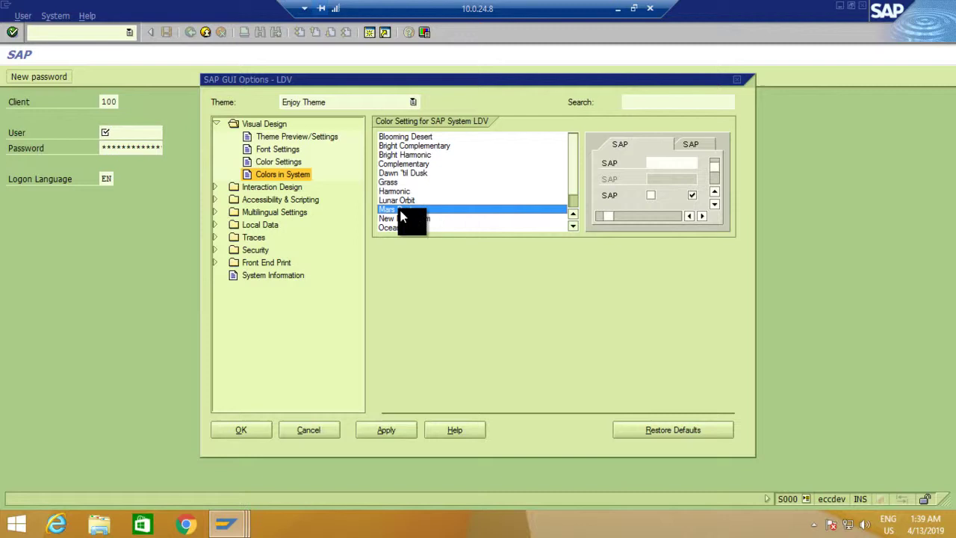
{"action": "left_click", "coordinate": [395, 433]}
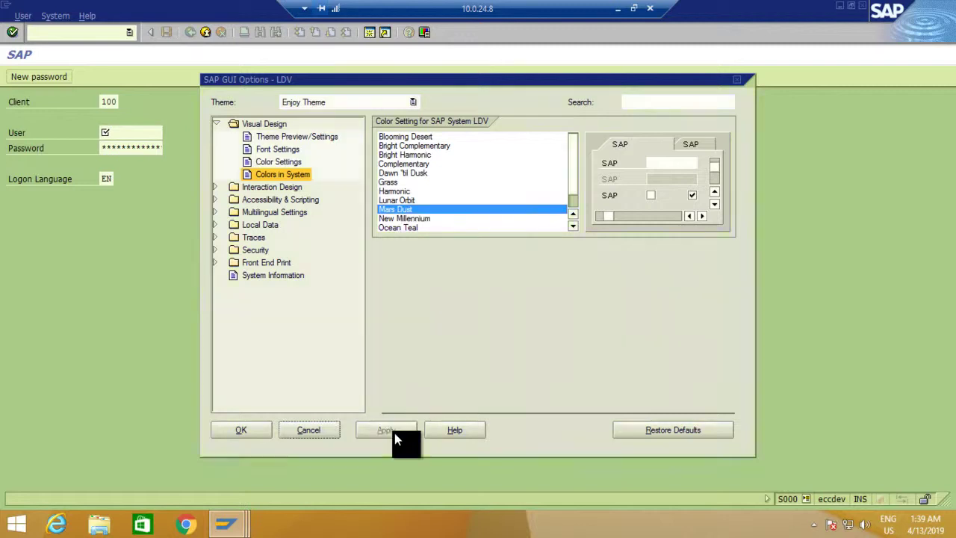
Confirm the DEV colour change with OK and open the QA system logon screen
{"action": "left_click", "coordinate": [243, 431]}
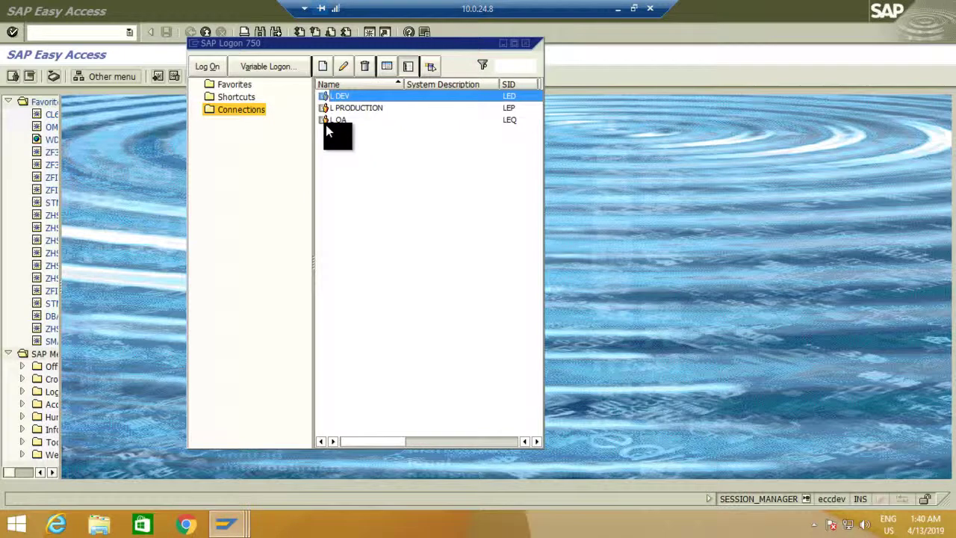
{"action": "left_click", "coordinate": [326, 124]}
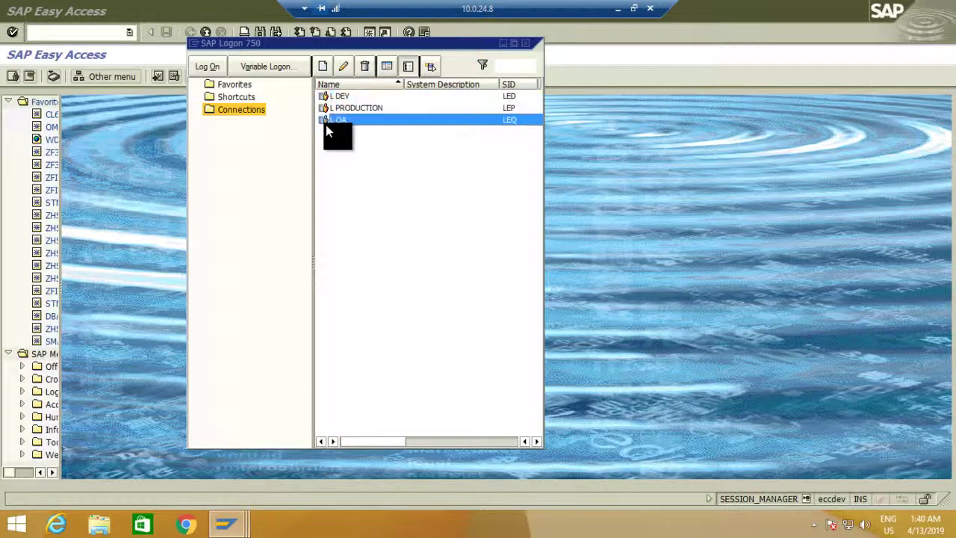
{"action": "double_click", "coordinate": [326, 124]}
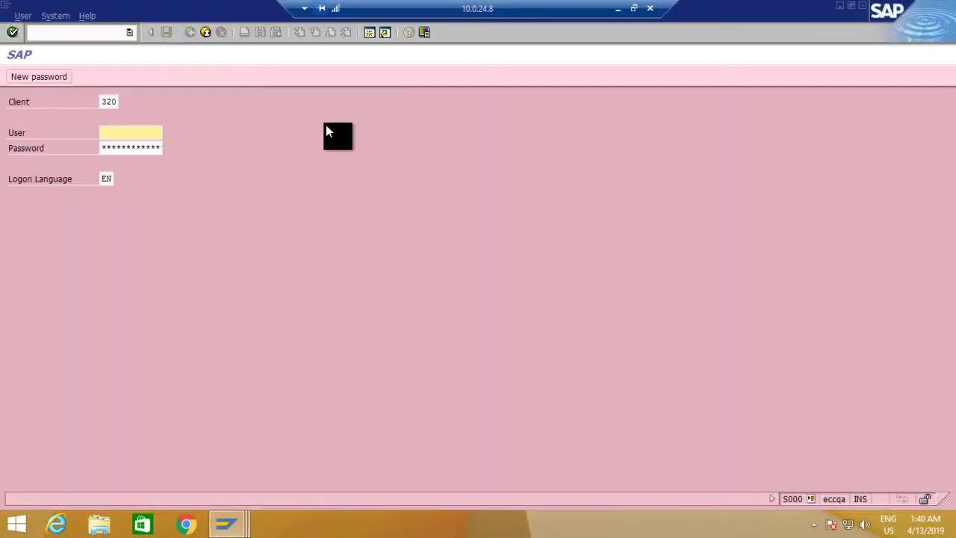
Set the QA system's colour scheme to Ocean Teal in SAP GUI Options, apply and confirm
{"action": "left_click", "coordinate": [424, 33]}
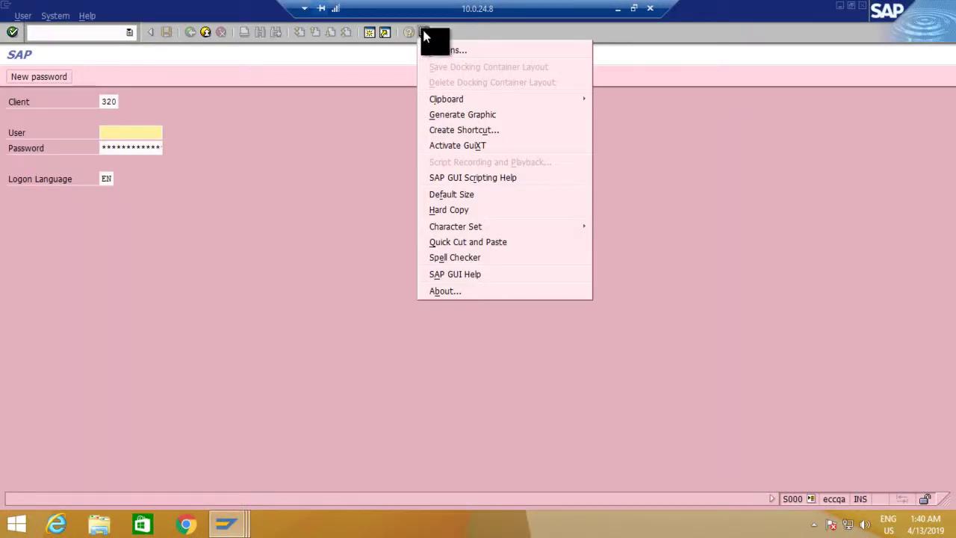
{"action": "left_click", "coordinate": [451, 51]}
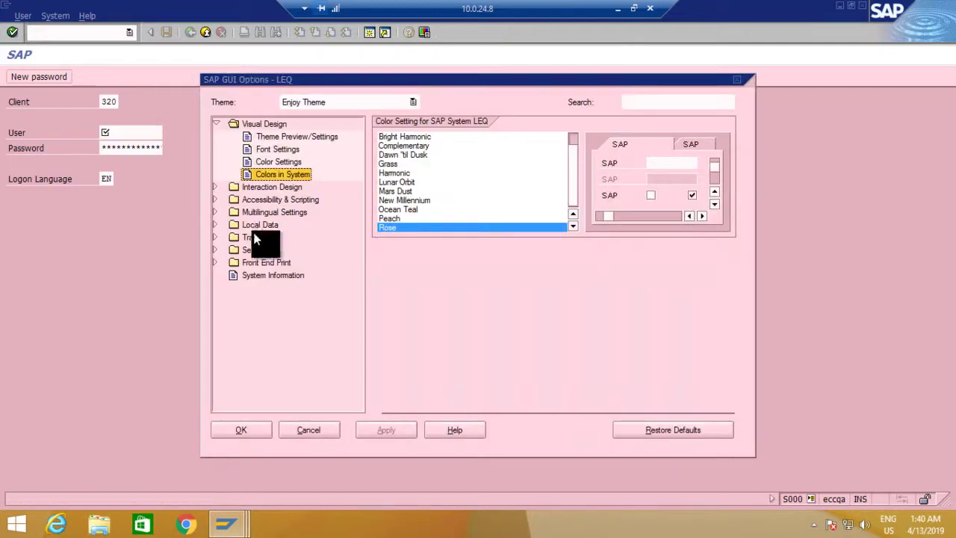
{"action": "key", "text": "Up"}
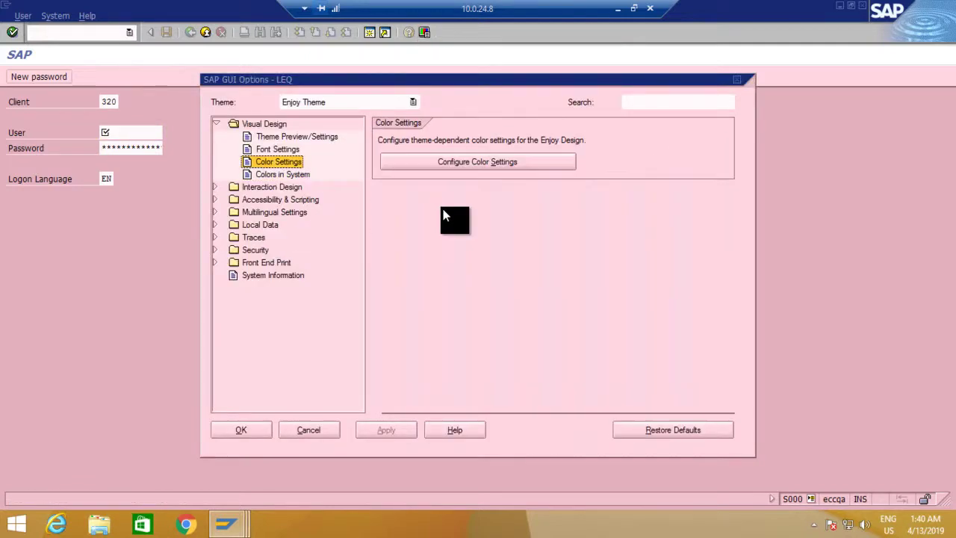
{"action": "left_click", "coordinate": [287, 175]}
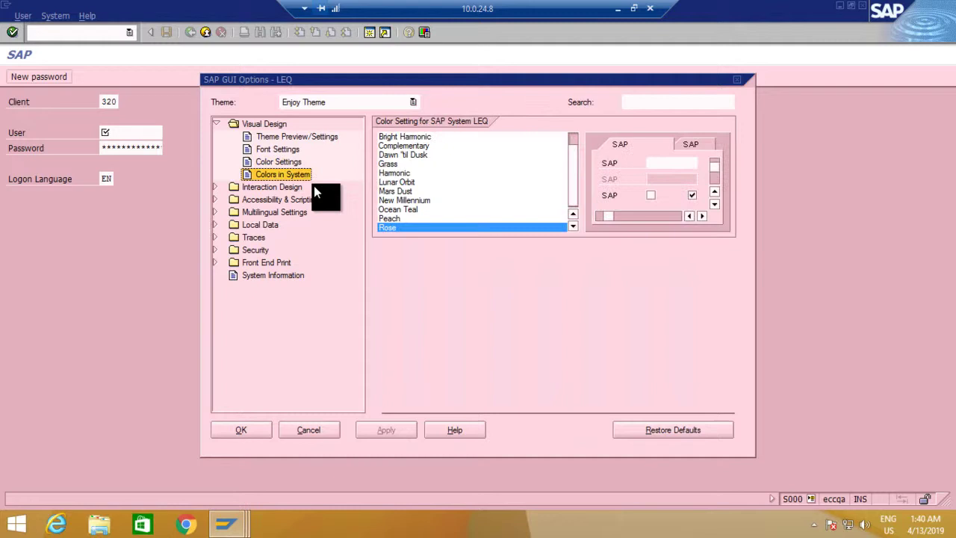
{"action": "key", "text": "Up"}
{"action": "key", "text": "Up"}
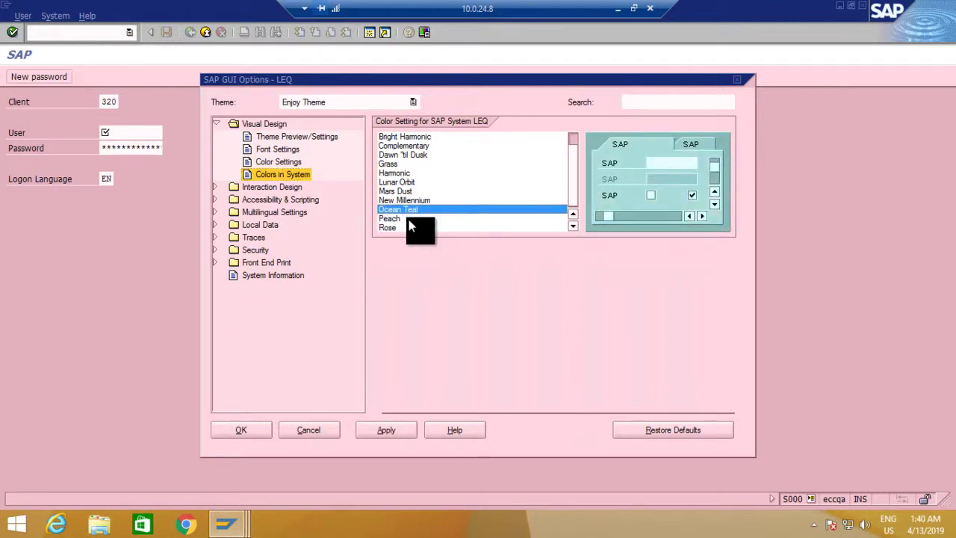
{"action": "left_click", "coordinate": [384, 432]}
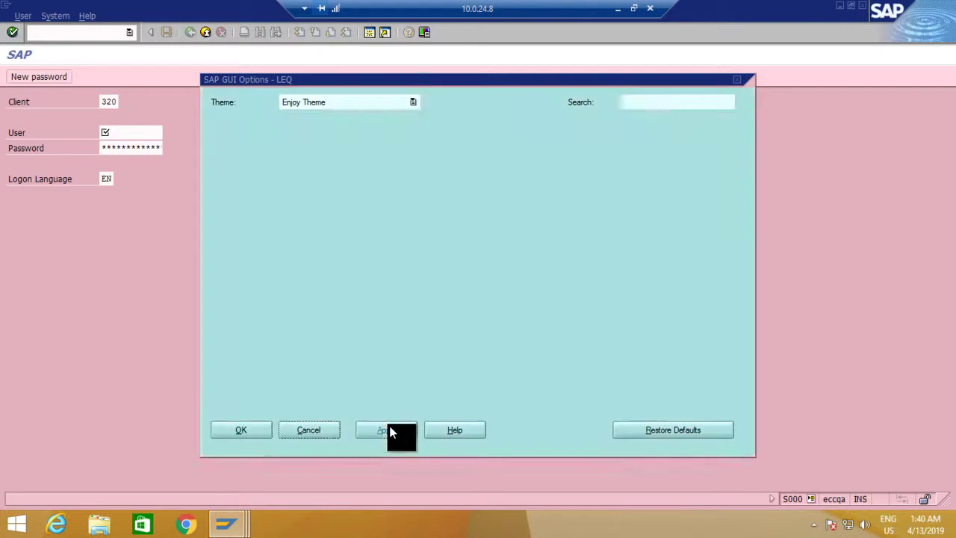
{"action": "left_click", "coordinate": [238, 431]}
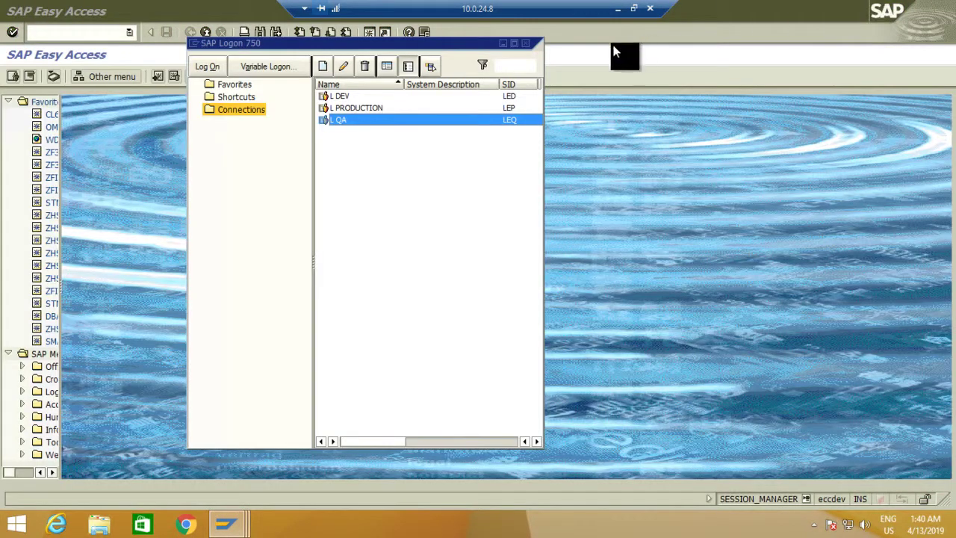
Log off the DEV and QA sessions and close SAP Logon
{"action": "left_click", "coordinate": [820, 7]}
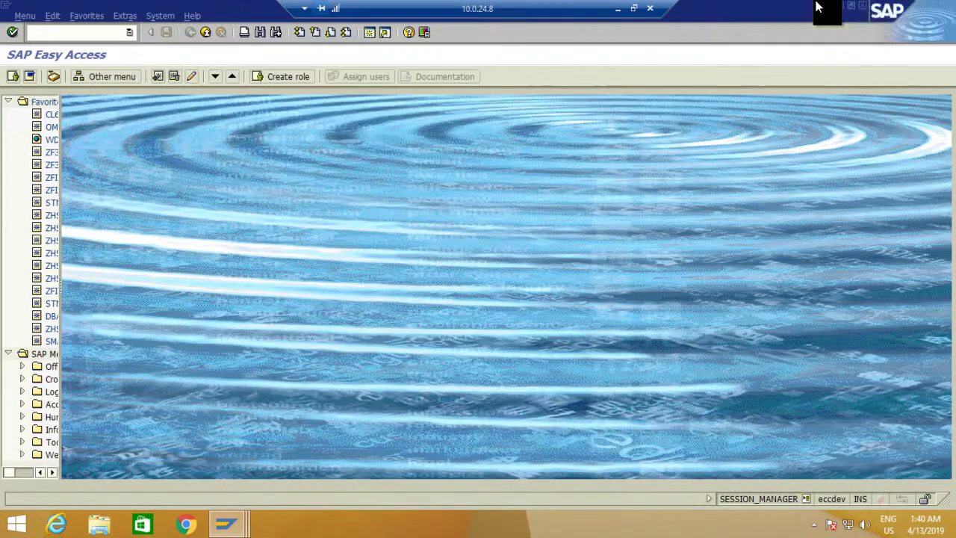
{"action": "left_click", "coordinate": [863, 6]}
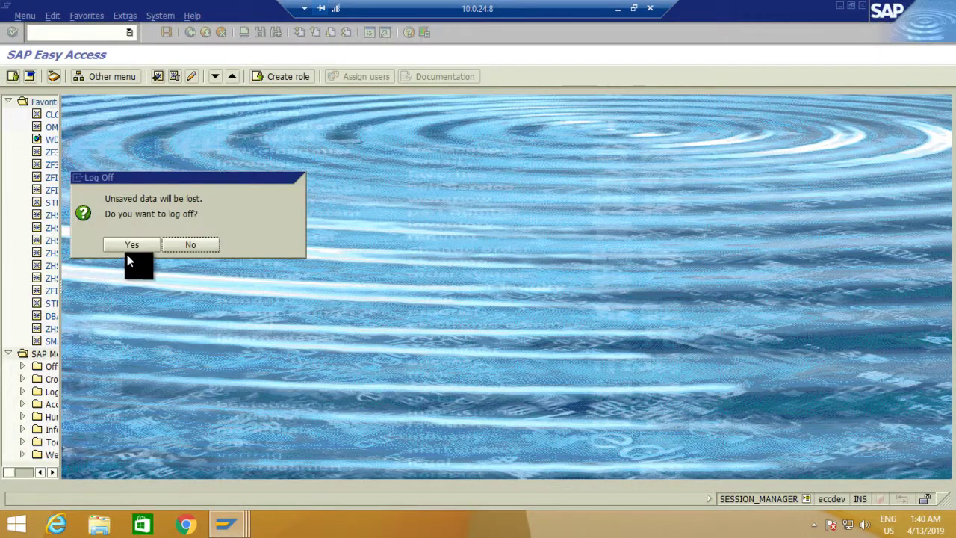
{"action": "left_click", "coordinate": [123, 251]}
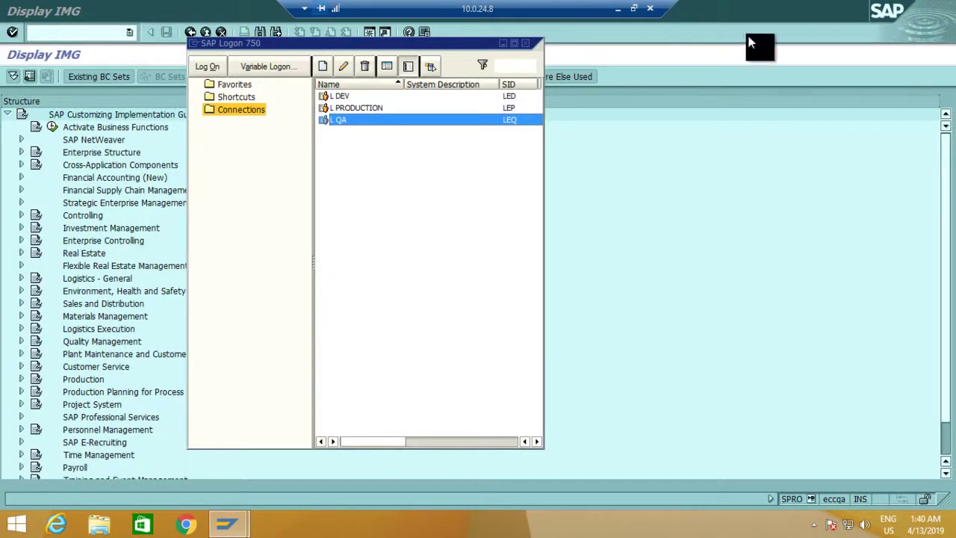
{"action": "left_click", "coordinate": [827, 7]}
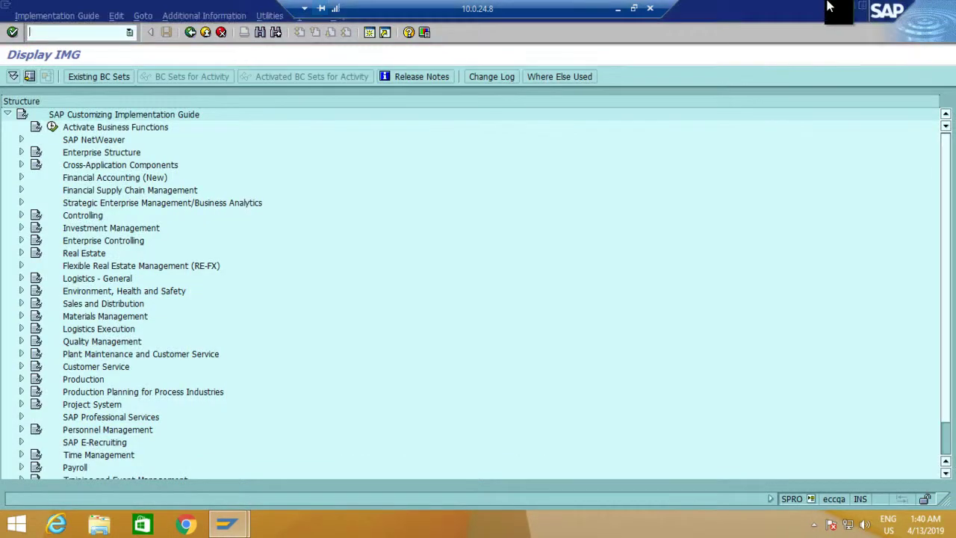
{"action": "left_click", "coordinate": [863, 8]}
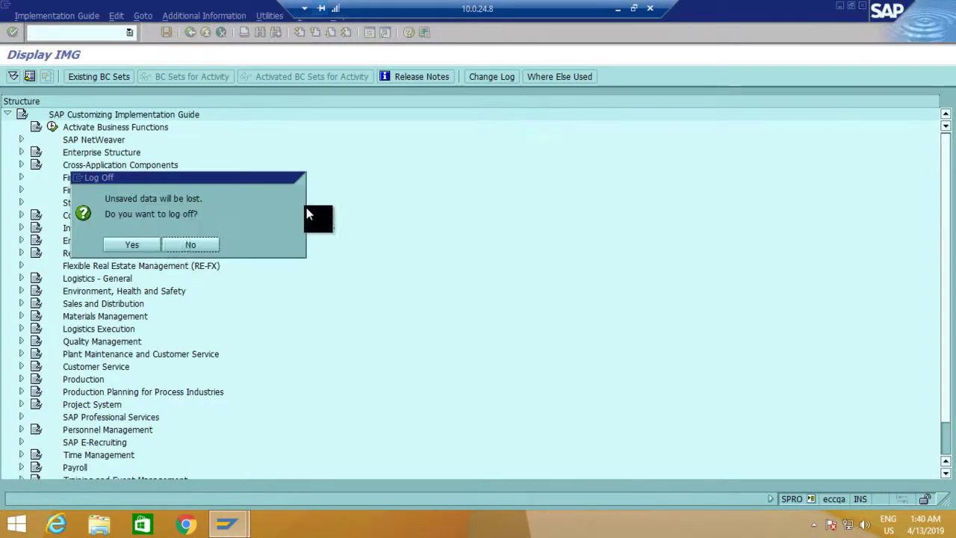
{"action": "left_click", "coordinate": [136, 243]}
{"action": "left_click", "coordinate": [529, 41]}
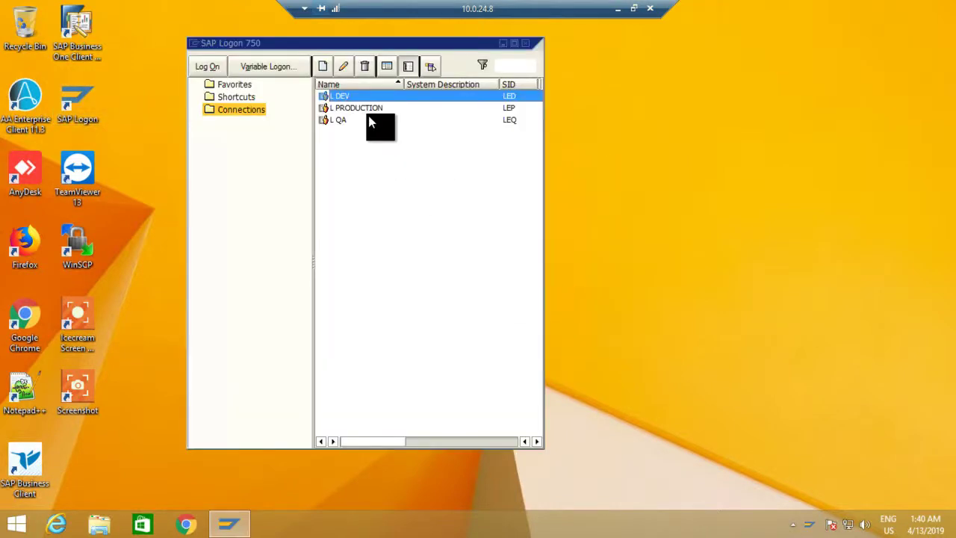
Relaunch SAP Logon, open the DEV and QA logons to check their new colours, then close them
{"action": "left_click", "coordinate": [369, 112]}
{"action": "key", "text": "Up"}
{"action": "key", "text": "Return"}
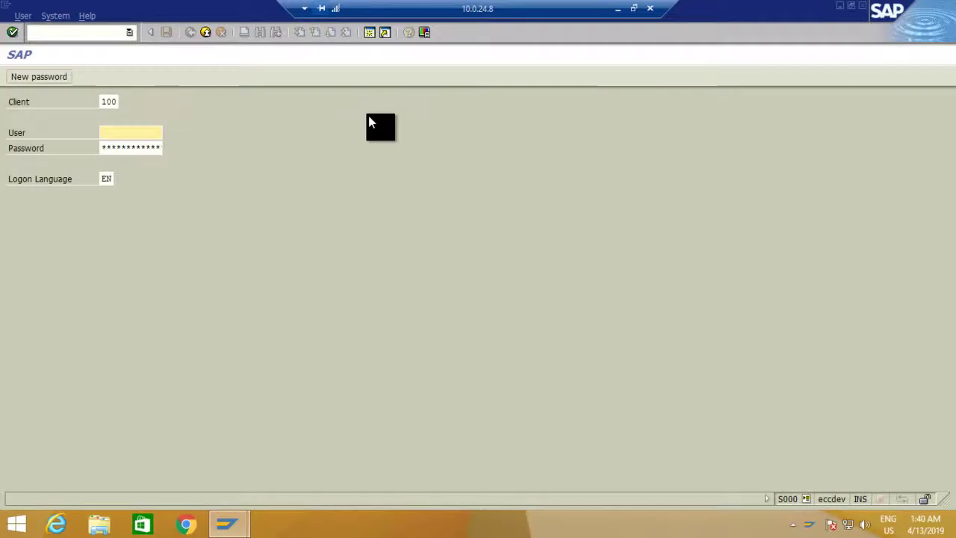
{"action": "left_click", "coordinate": [863, 6]}
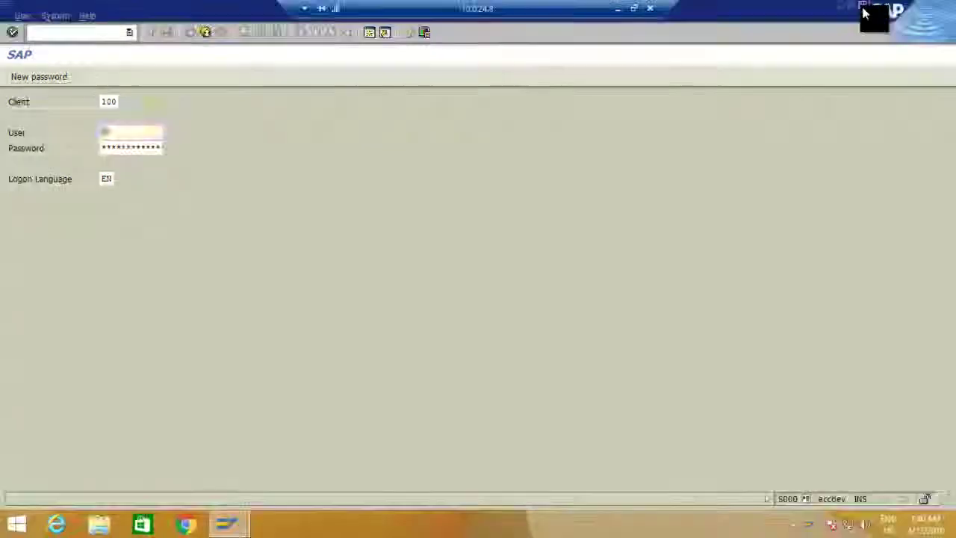
{"action": "key", "text": "Down"}
{"action": "key", "text": "Down"}
{"action": "key", "text": "Return"}
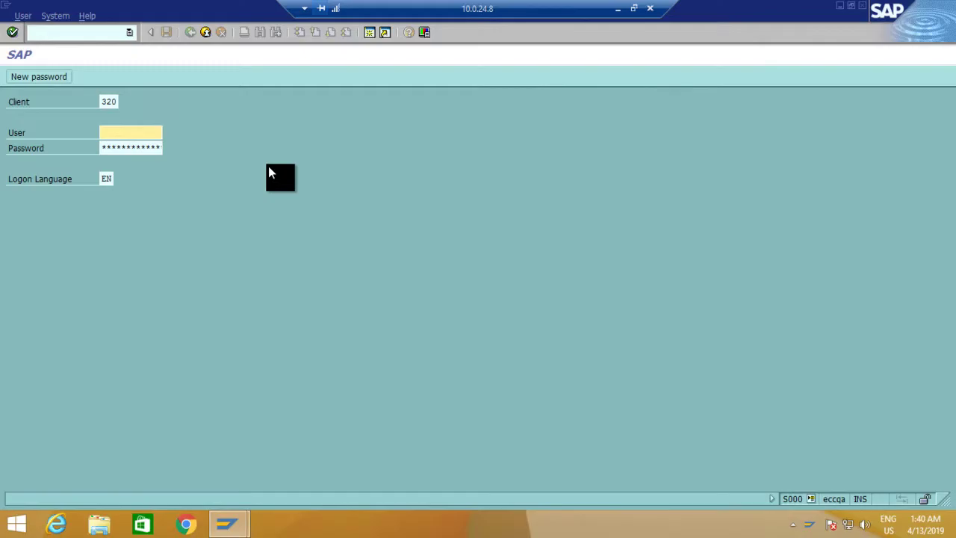
{"action": "left_click", "coordinate": [862, 6]}
{"action": "left_click", "coordinate": [344, 100]}
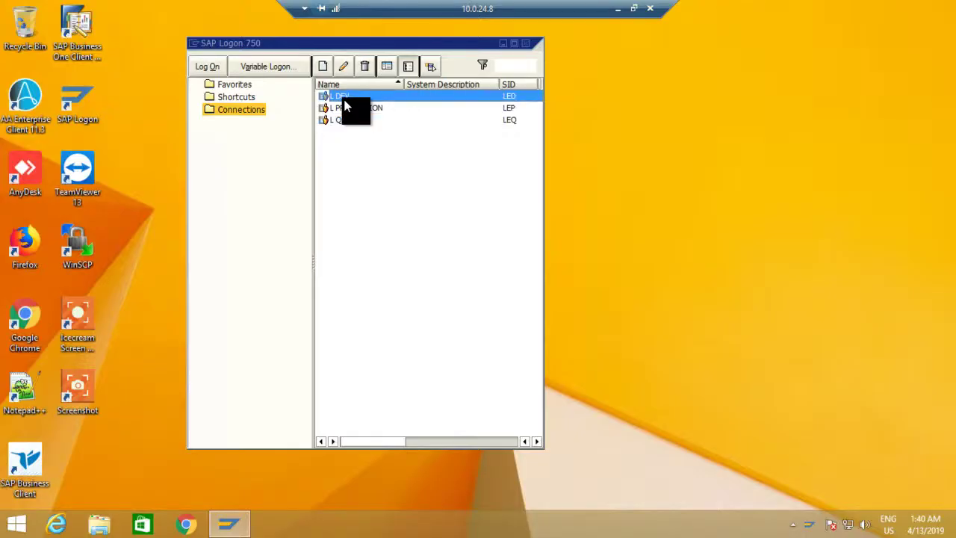
{"action": "key", "text": "Down"}
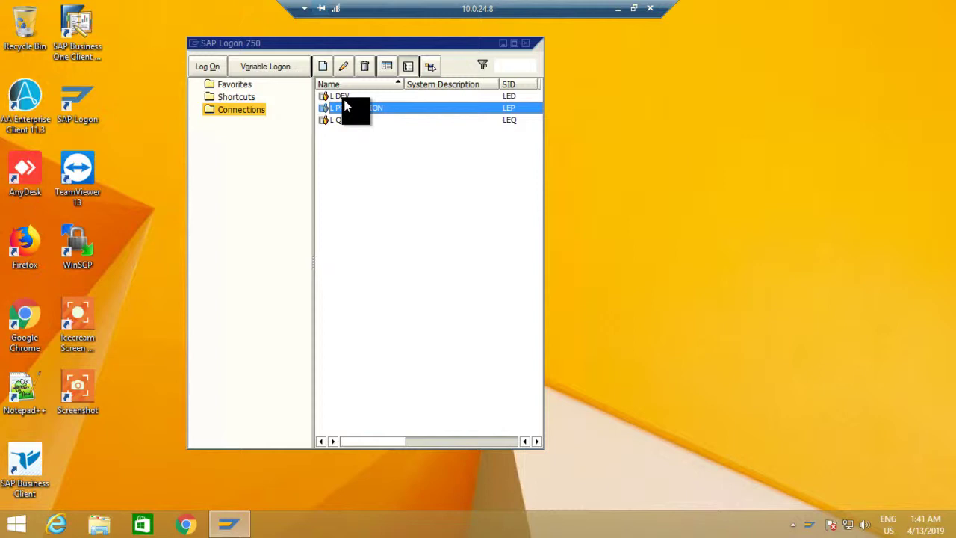
{"action": "key", "text": "Up"}
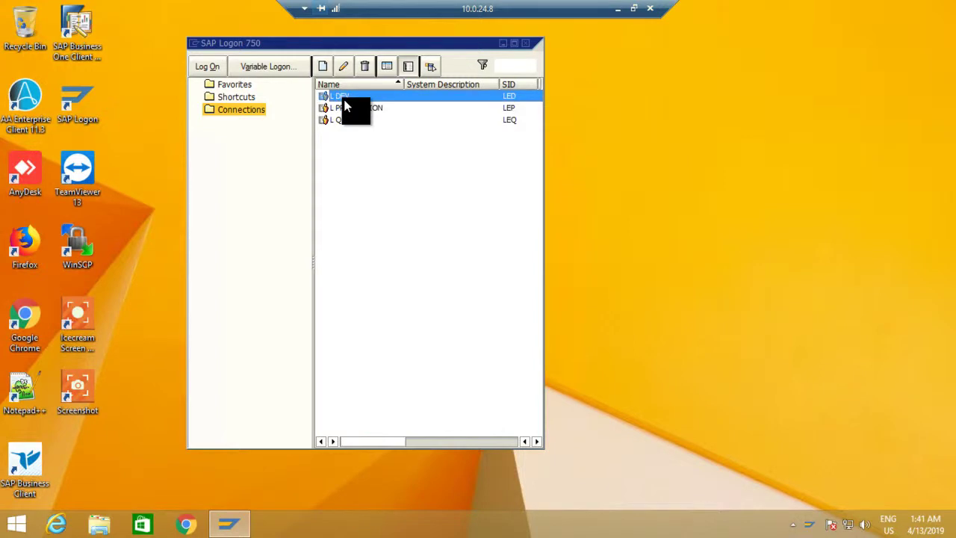
{"action": "key", "text": "Down"}
{"action": "key", "text": "Up"}
{"action": "key", "text": "Down"}
{"action": "key", "text": "Down"}
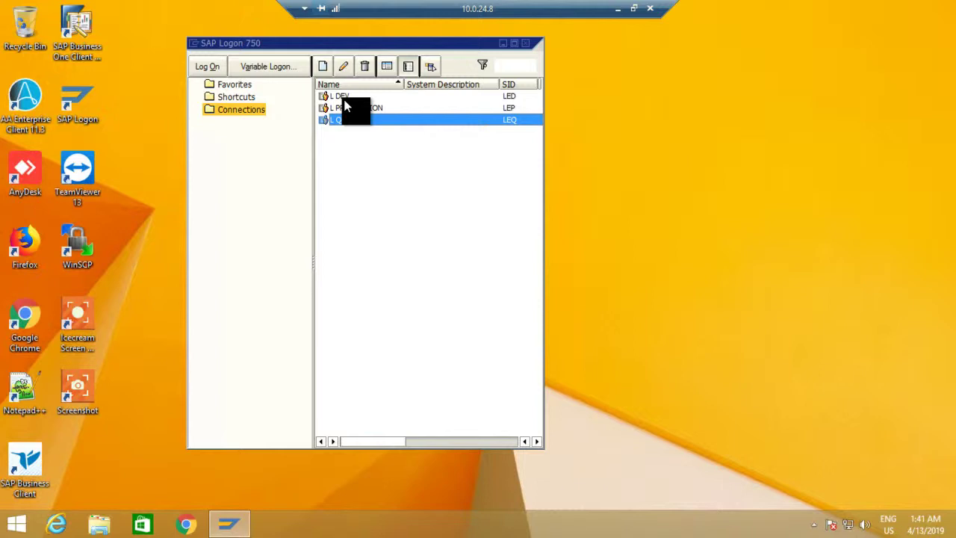
Create a subfolder named 'Company L' under the Connections folder
{"action": "left_click", "coordinate": [229, 97]}
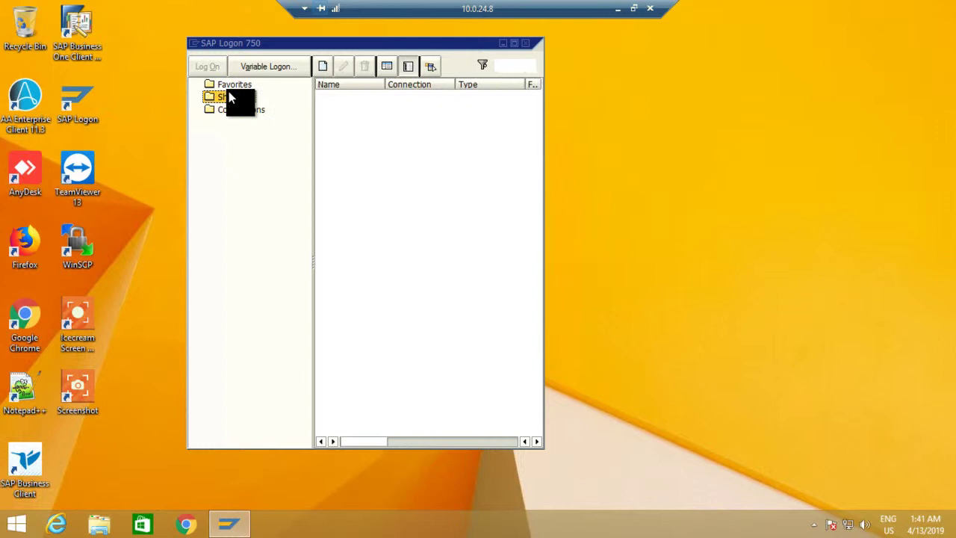
{"action": "left_click", "coordinate": [229, 110]}
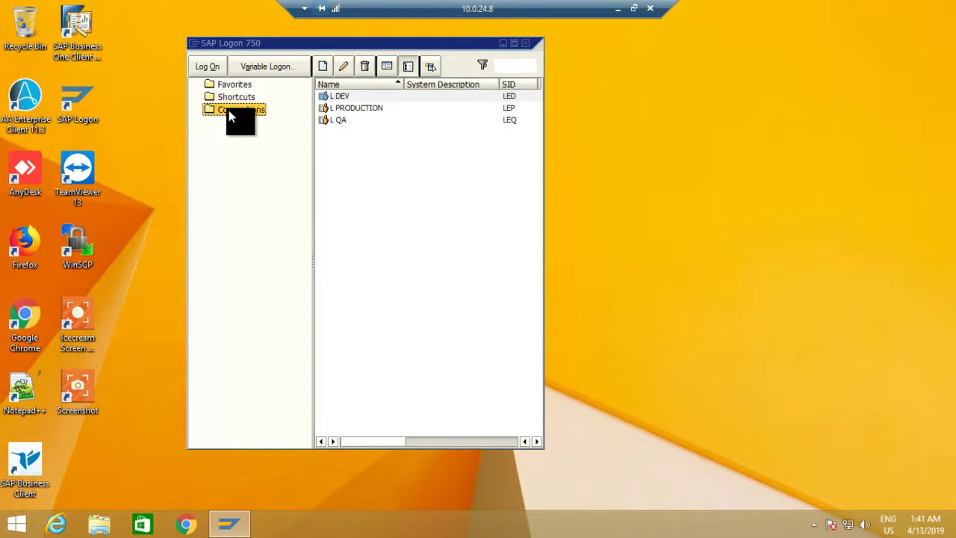
{"action": "right_click", "coordinate": [229, 110]}
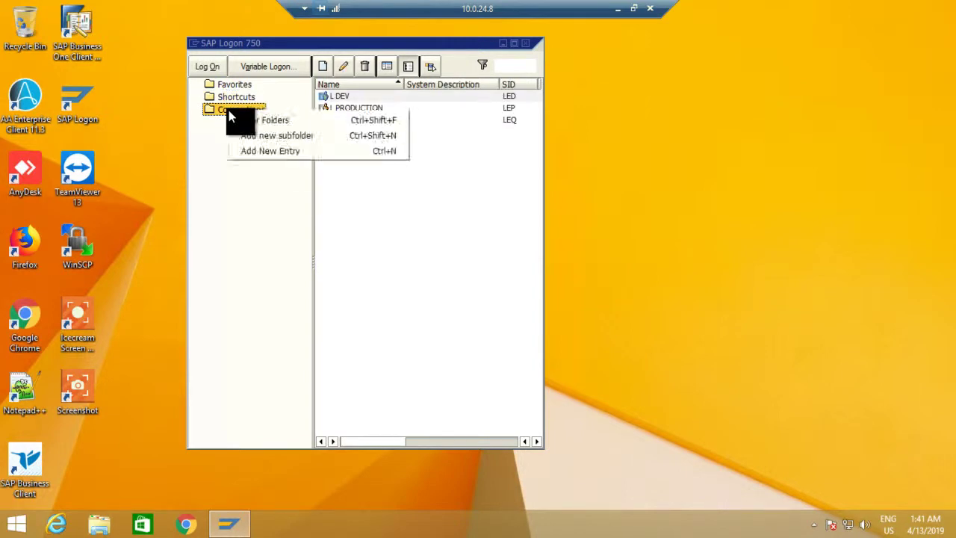
{"action": "left_click", "coordinate": [251, 142]}
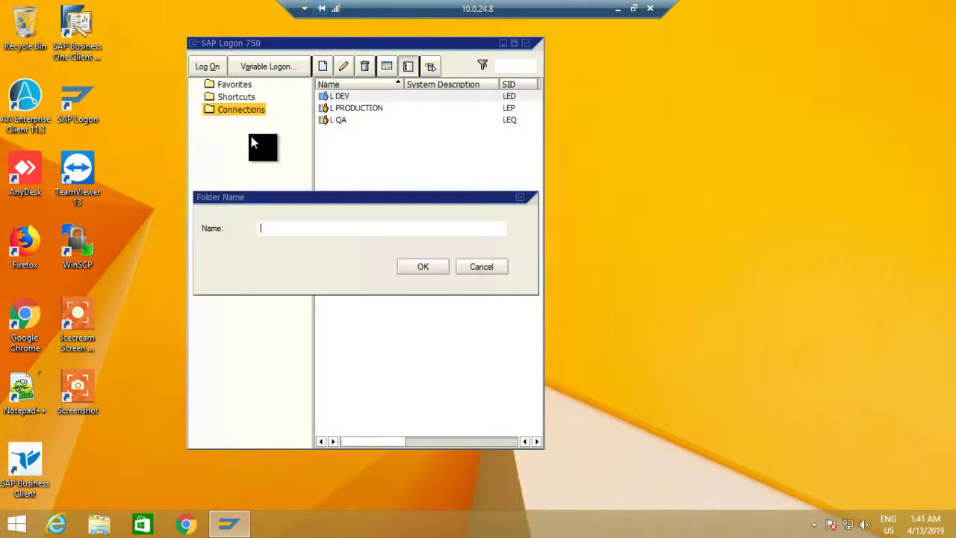
{"action": "type", "text": "Company L"}
{"action": "left_click", "coordinate": [425, 269]}
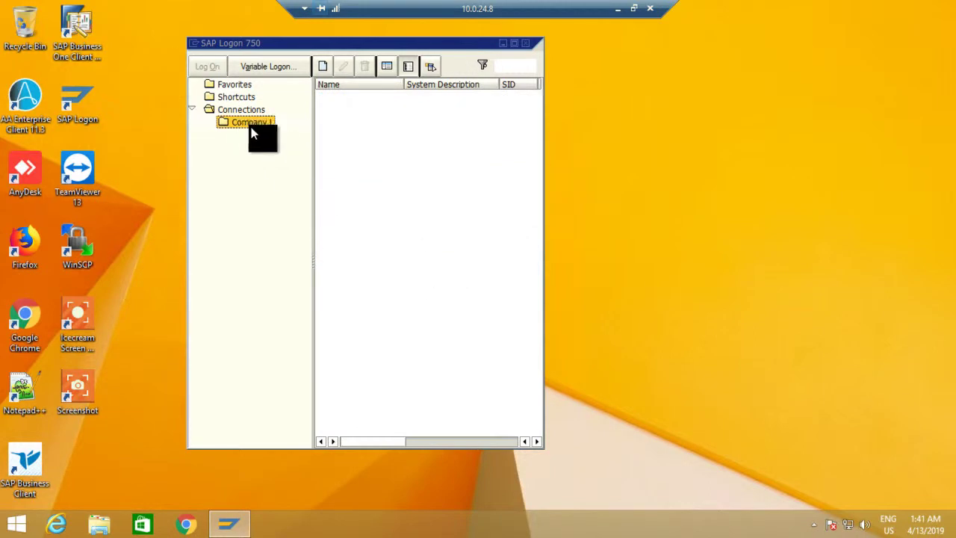
Drag L DEV, L PRODUCTION and L QA into Company L, restart SAP Logon, and view the folder
{"action": "left_click", "coordinate": [254, 112]}
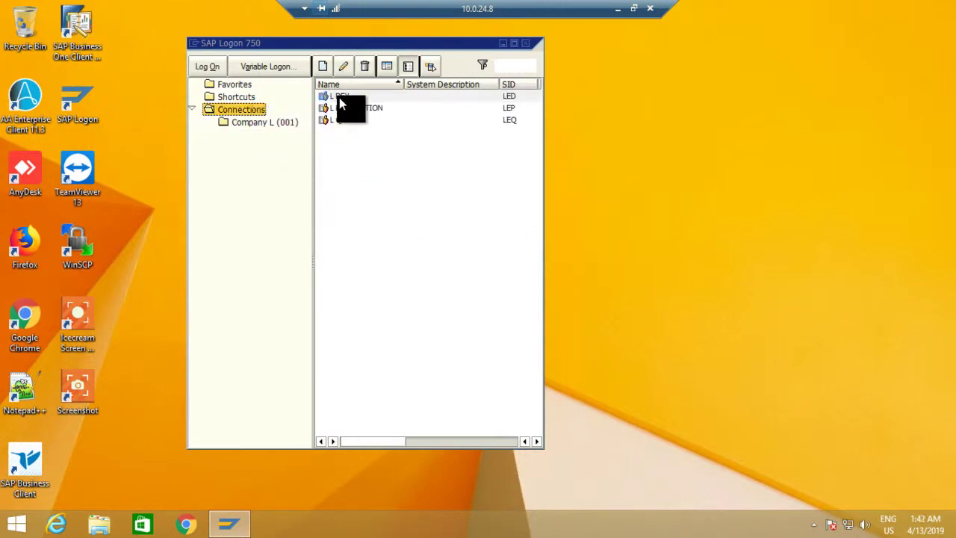
{"action": "left_click_drag", "start_coordinate": [338, 99], "coordinate": [281, 128]}
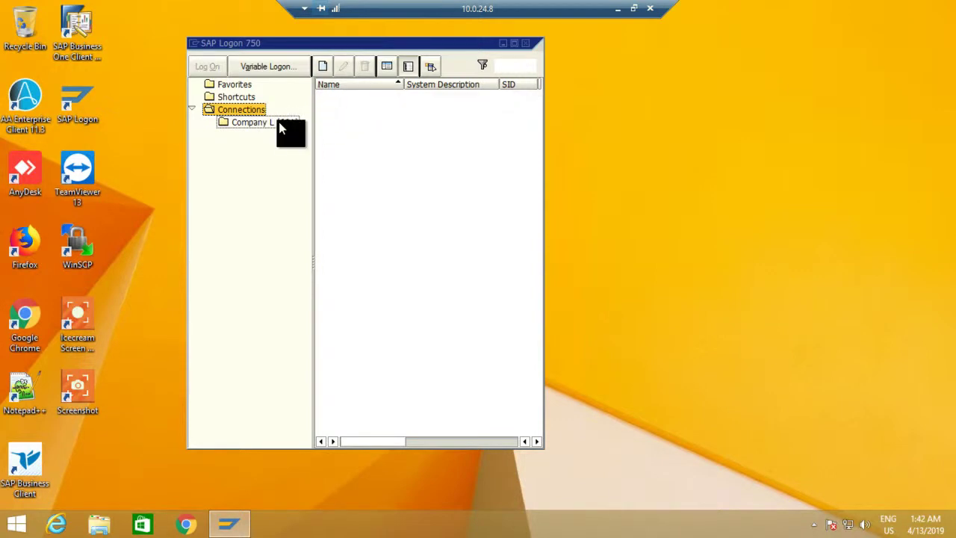
{"action": "left_click", "coordinate": [526, 45]}
{"action": "double_click", "coordinate": [87, 111]}
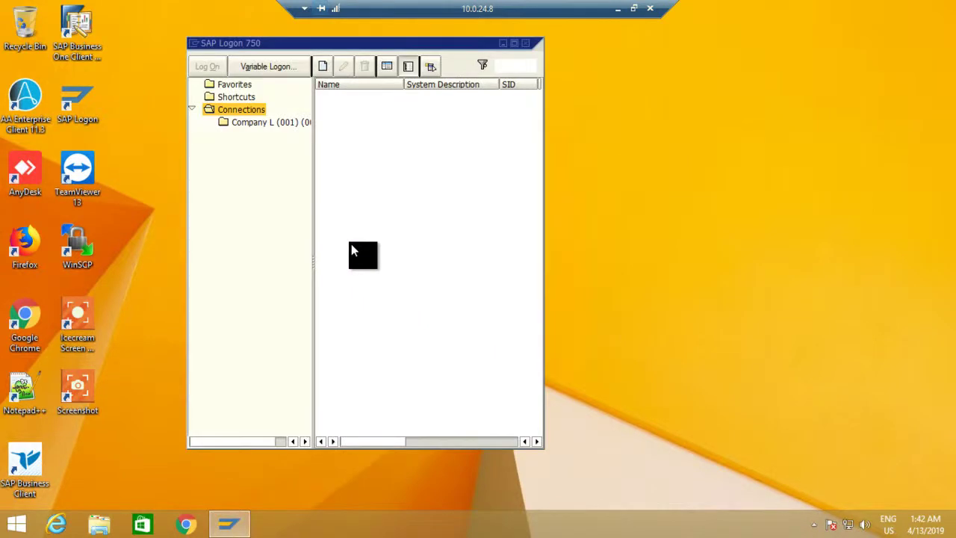
{"action": "left_click", "coordinate": [243, 112]}
{"action": "left_click", "coordinate": [258, 125]}
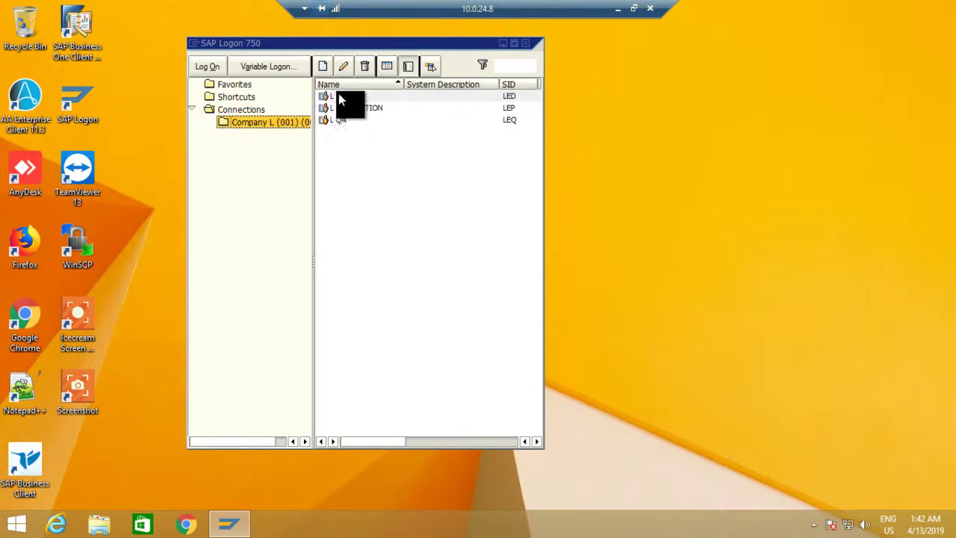
{"action": "right_click", "coordinate": [249, 131]}
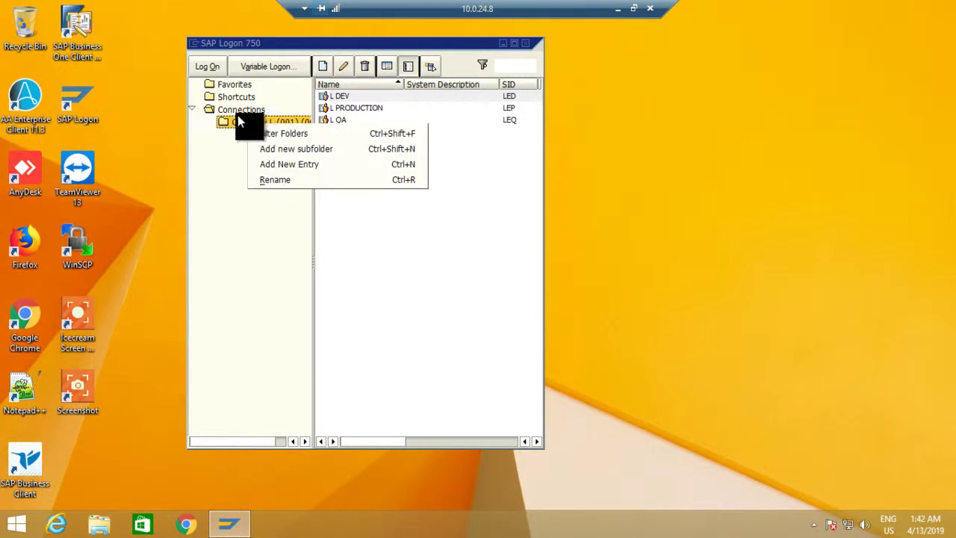
{"action": "left_click", "coordinate": [267, 147]}
{"action": "type", "text": "COM"}
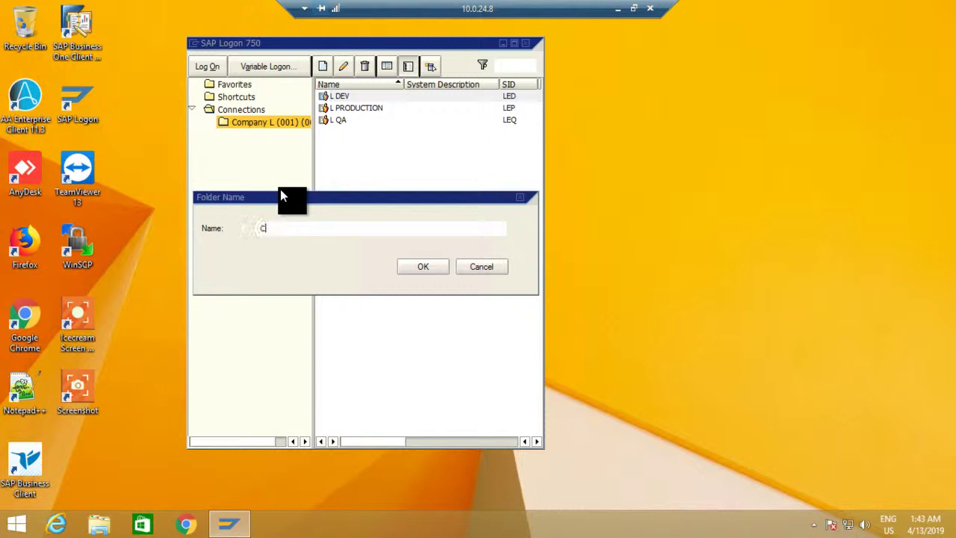
{"action": "key", "text": "BackSpace"}
{"action": "key", "text": "BackSpace"}
{"action": "type", "text": "om C"}
{"action": "key", "text": "Return"}
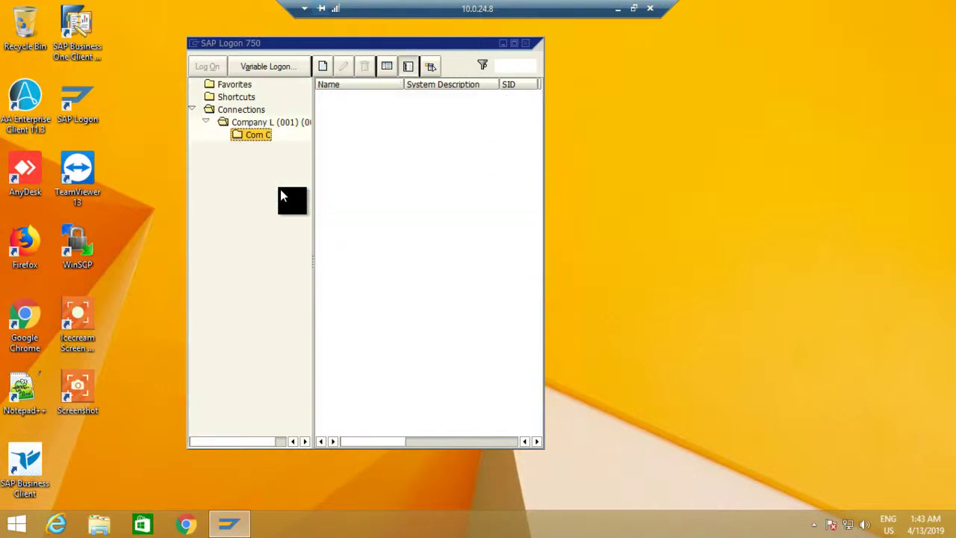
{"action": "right_click", "coordinate": [260, 135]}
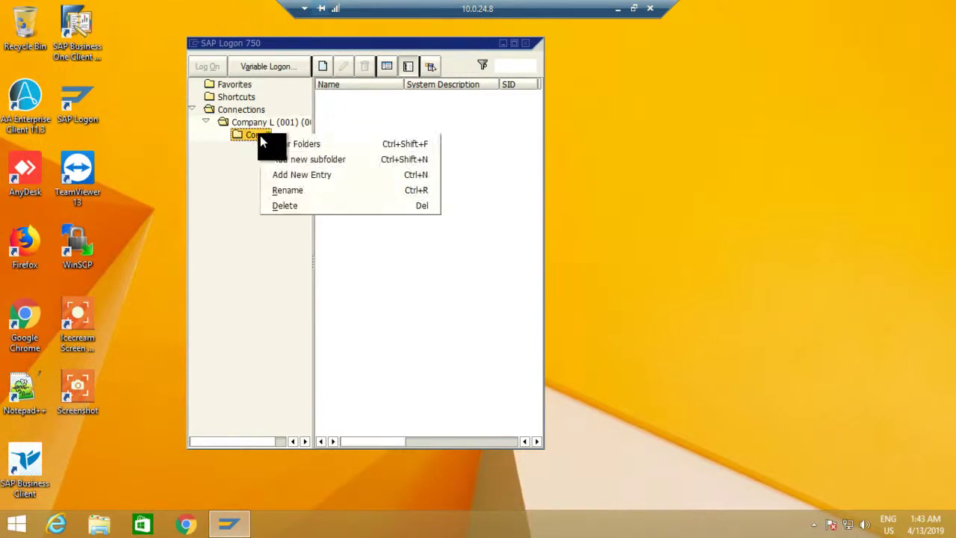
{"action": "left_click", "coordinate": [299, 209]}
{"action": "left_click", "coordinate": [373, 275]}
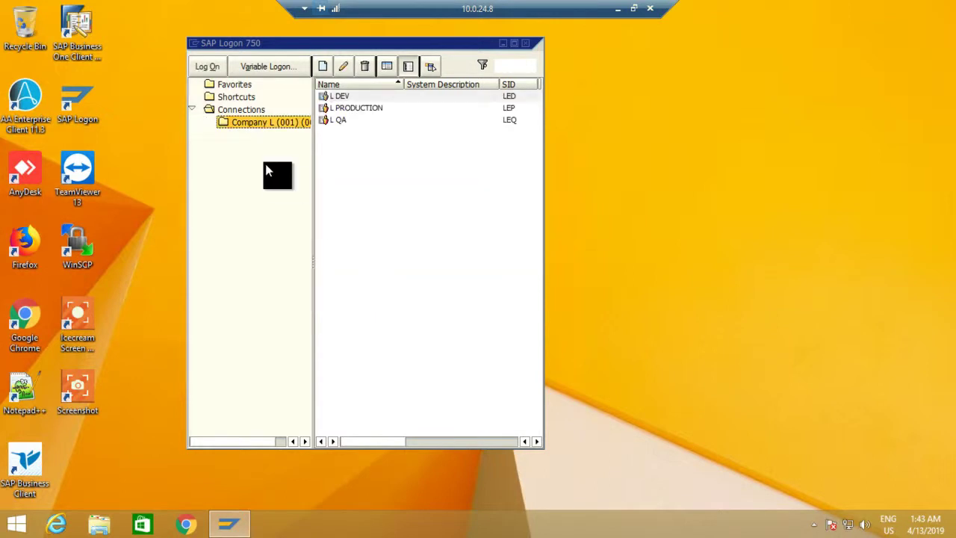
Create a subfolder named 'Com C' under Connections
{"action": "left_click", "coordinate": [232, 112]}
{"action": "right_click", "coordinate": [234, 114]}
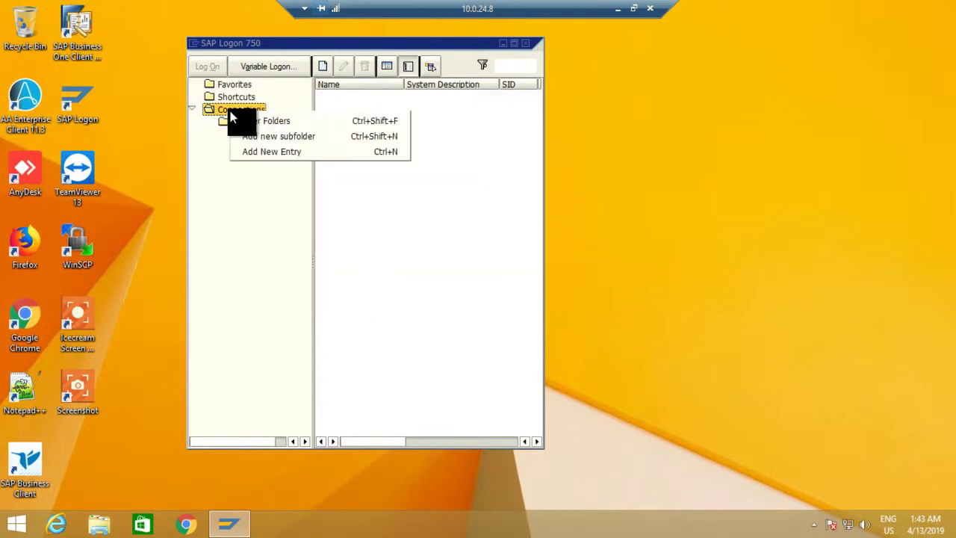
{"action": "left_click", "coordinate": [259, 139]}
{"action": "type", "text": "Co"}
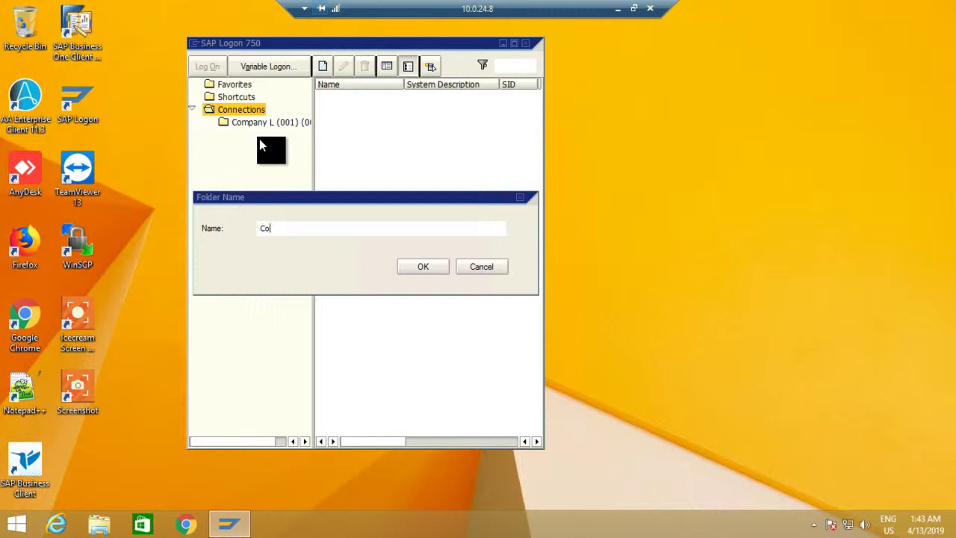
{"action": "type", "text": "m C"}
{"action": "key", "text": "Return"}
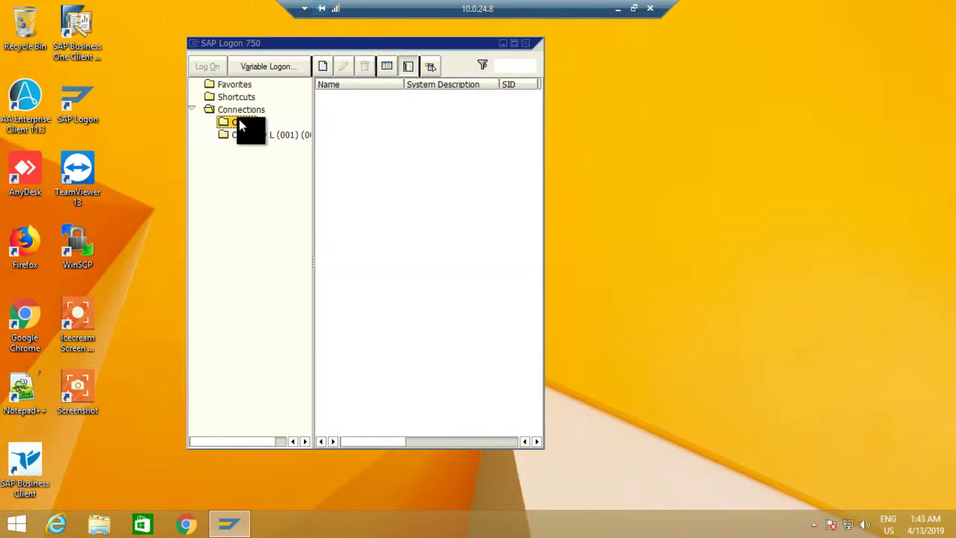
Move L PRODUCTION from Company L into Com C and check both folders' contents
{"action": "left_click", "coordinate": [248, 135]}
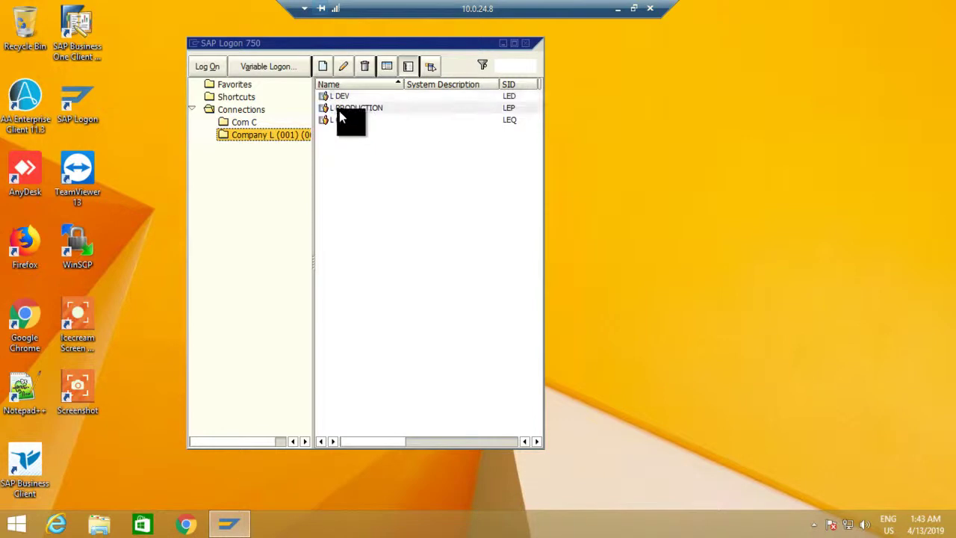
{"action": "left_click_drag", "start_coordinate": [236, 136], "coordinate": [239, 127]}
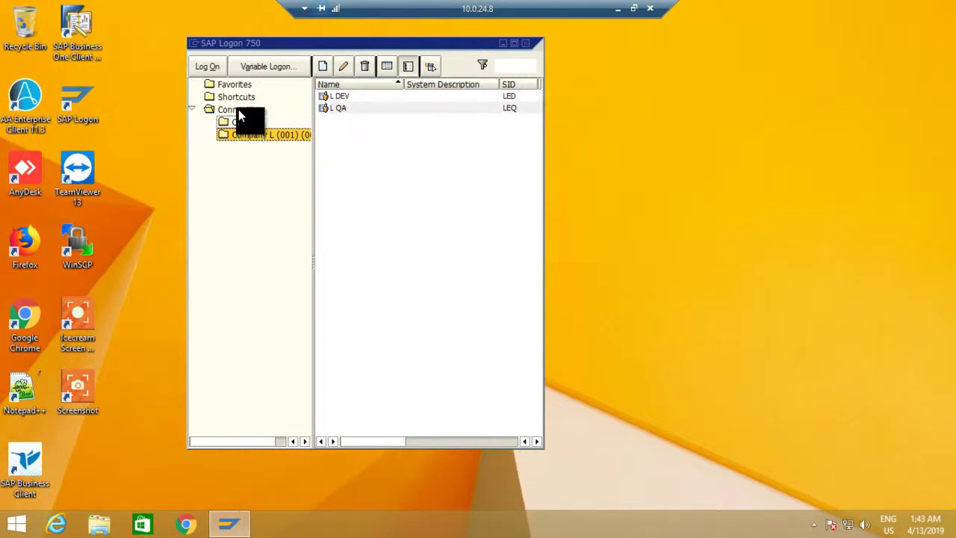
{"action": "left_click", "coordinate": [238, 109]}
{"action": "left_click", "coordinate": [242, 127]}
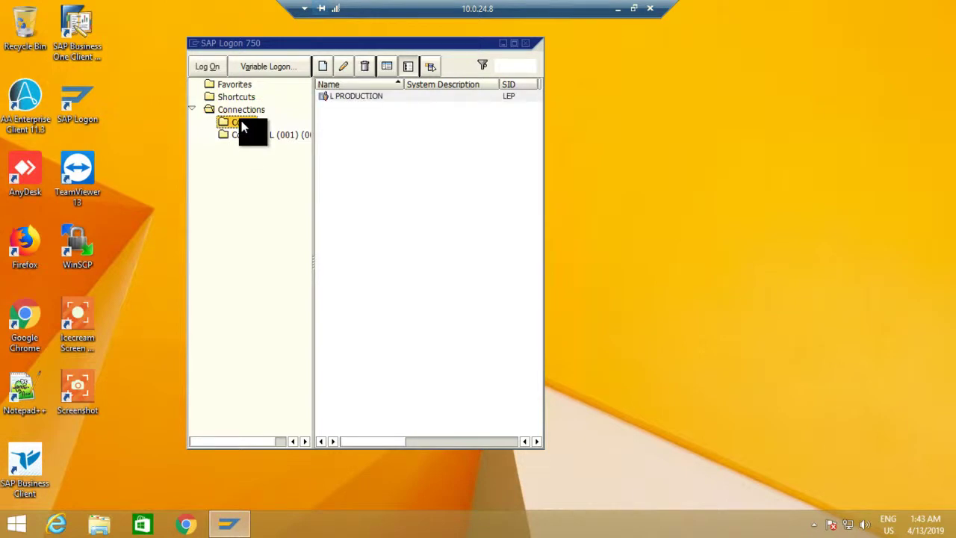
{"action": "left_click", "coordinate": [258, 134]}
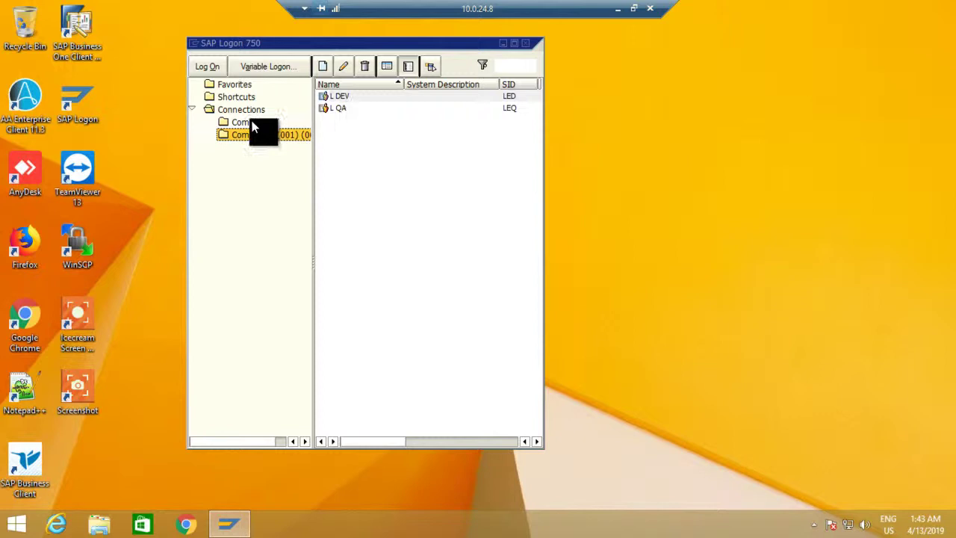
{"action": "left_click", "coordinate": [252, 123]}
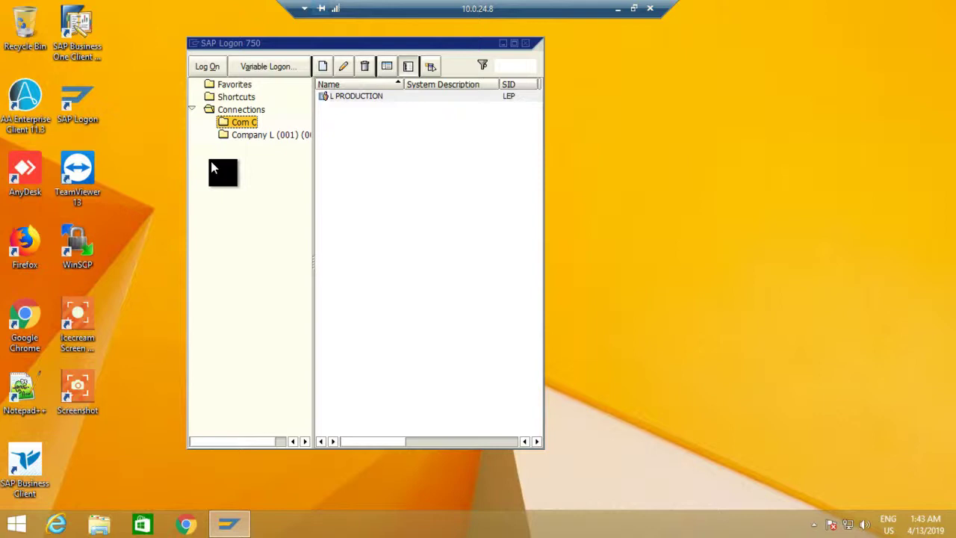
{"action": "left_click", "coordinate": [247, 140]}
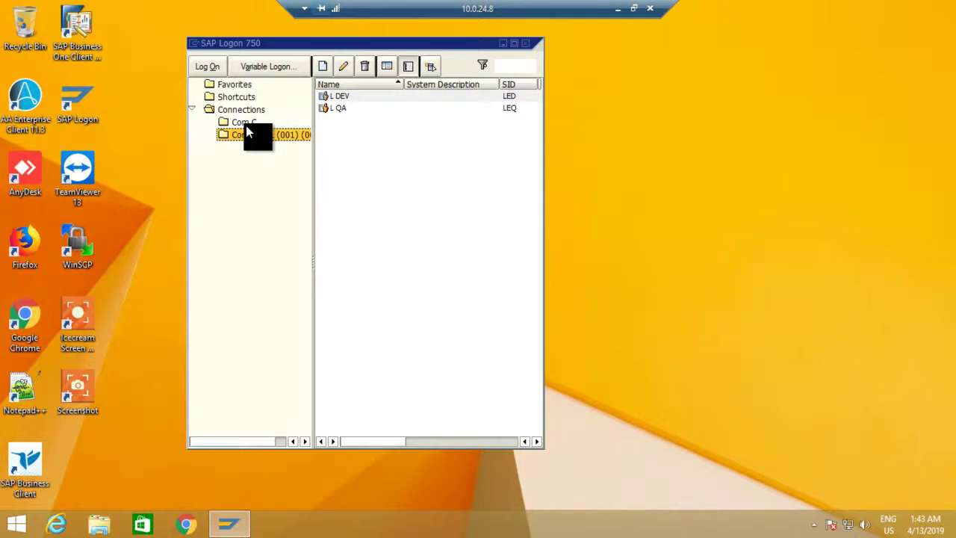
{"action": "left_click", "coordinate": [245, 124]}
{"action": "left_click", "coordinate": [253, 136]}
{"action": "double_click", "coordinate": [343, 108]}
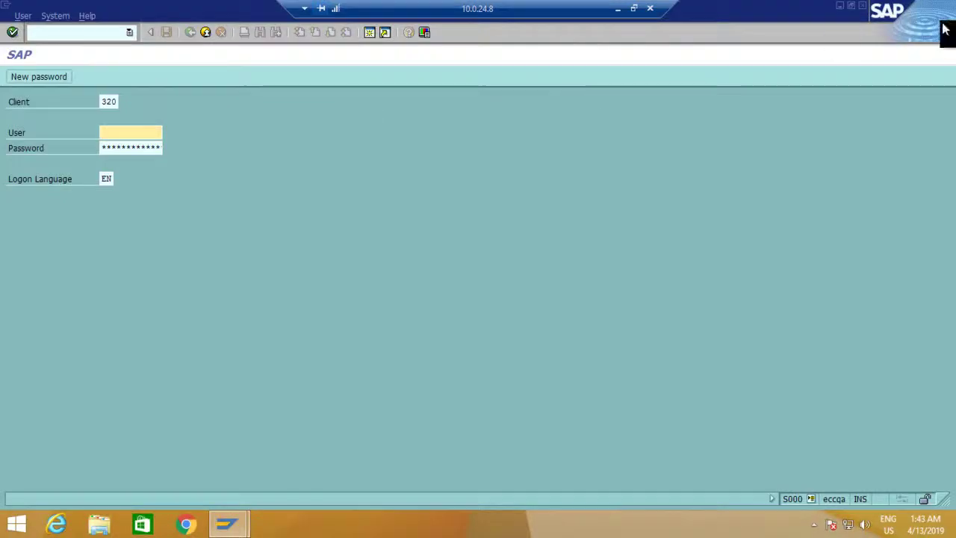
{"action": "left_click", "coordinate": [863, 6]}
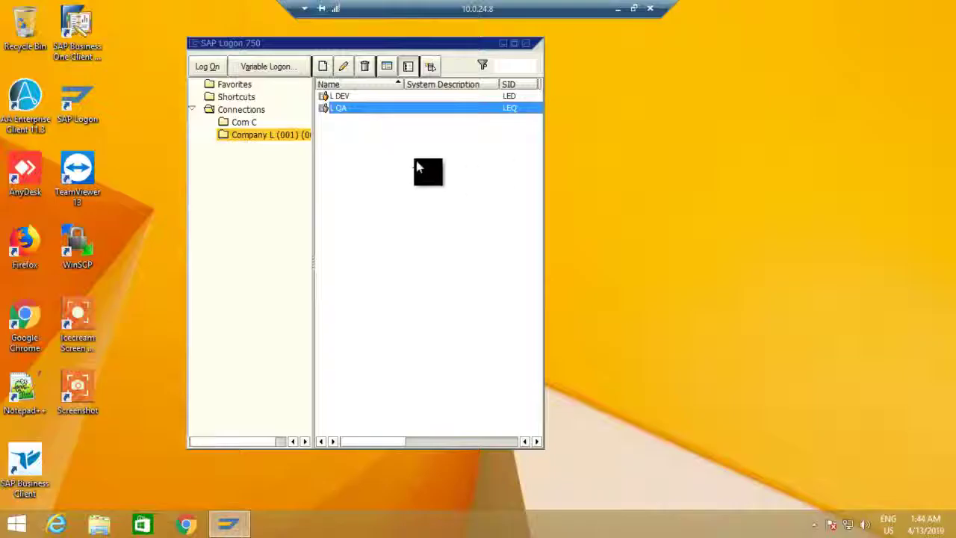
{"action": "double_click", "coordinate": [331, 108]}
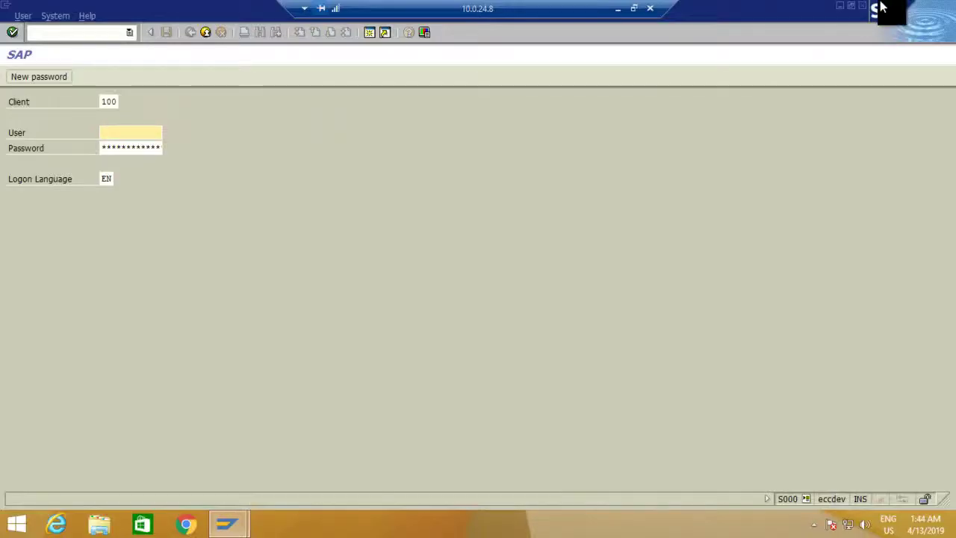
{"action": "left_click", "coordinate": [863, 6]}
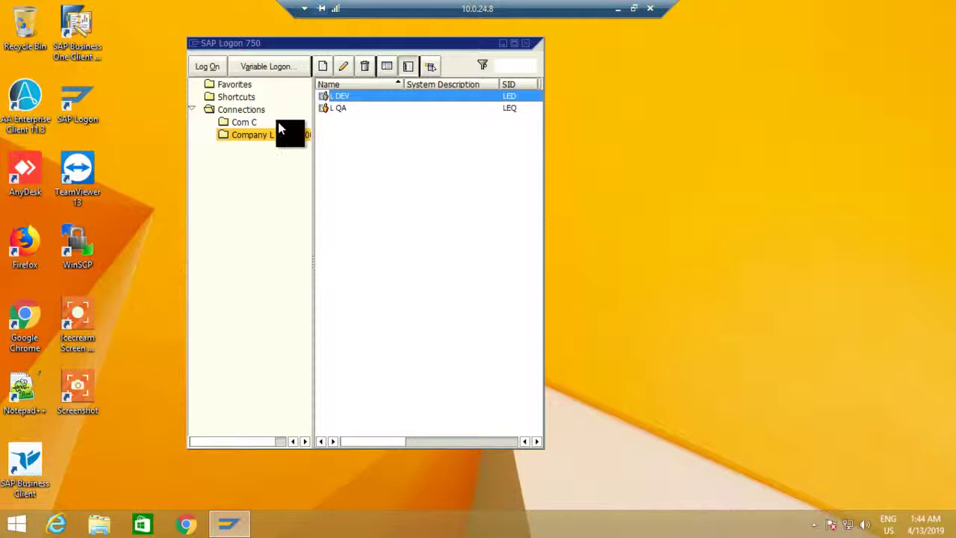